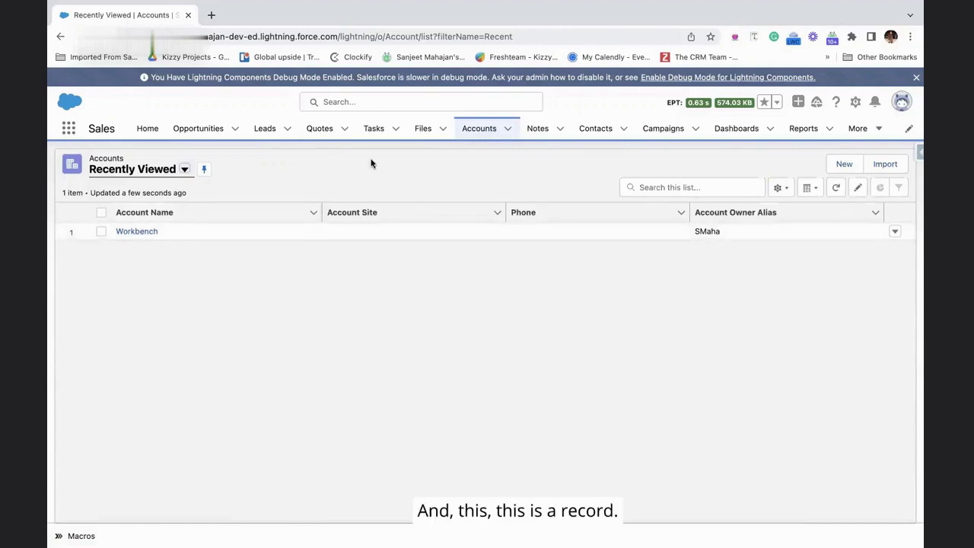
pyautogui.click(845, 166)
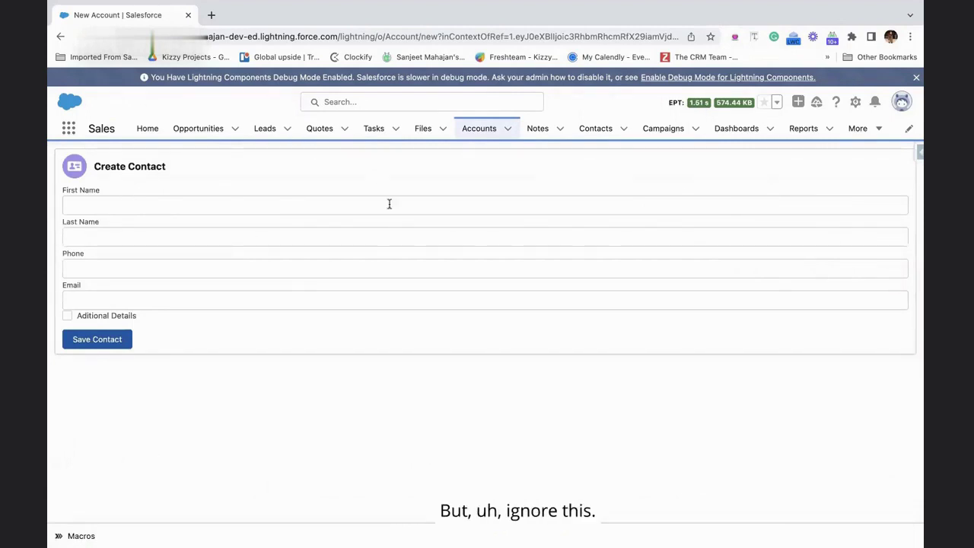
pyautogui.click(477, 131)
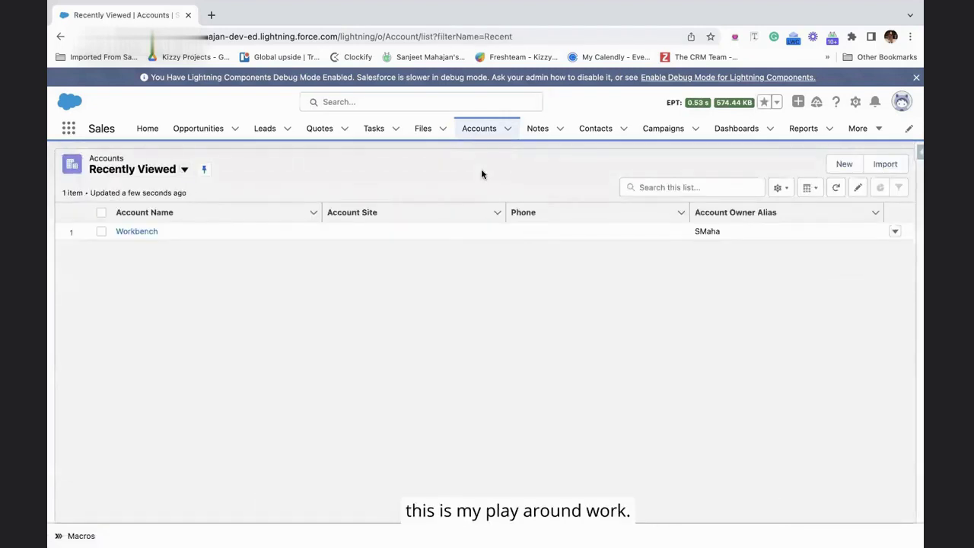
pyautogui.click(855, 103)
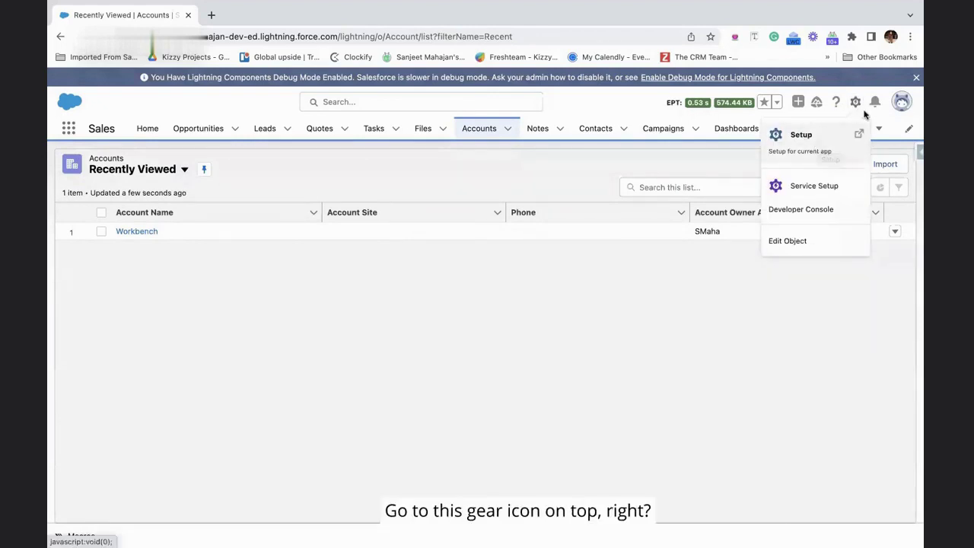
pyautogui.click(661, 352)
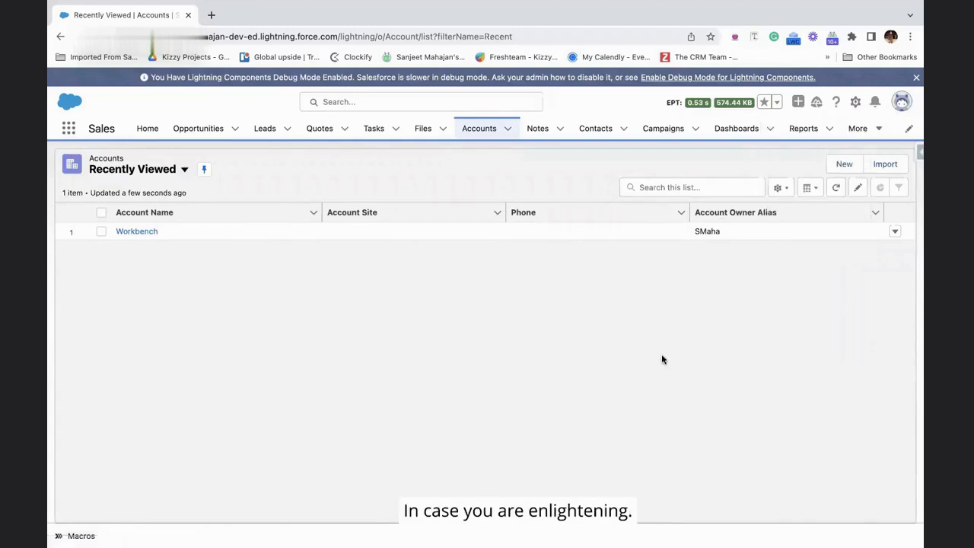
# Switch to Salesforce Classic and return to Lightning Experience.
pyautogui.click(899, 105)
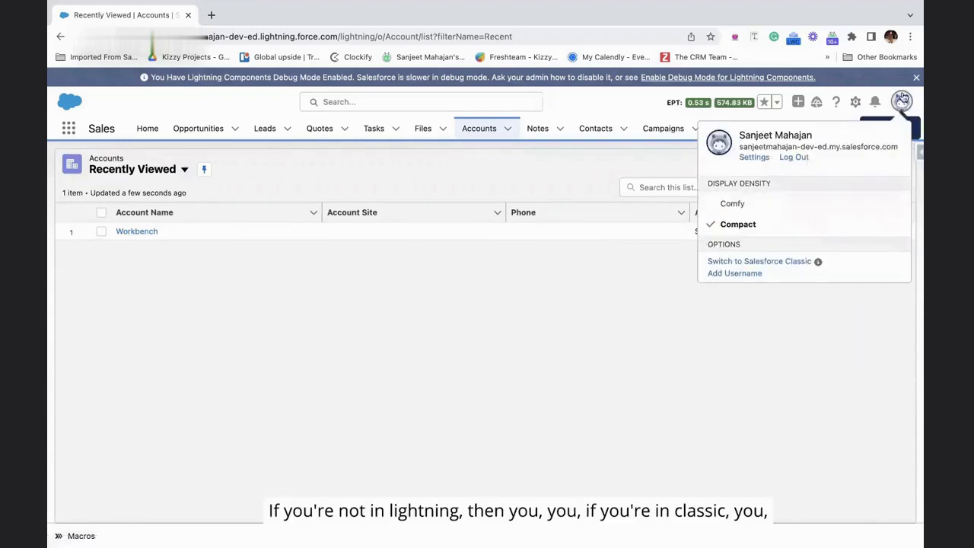
pyautogui.click(785, 264)
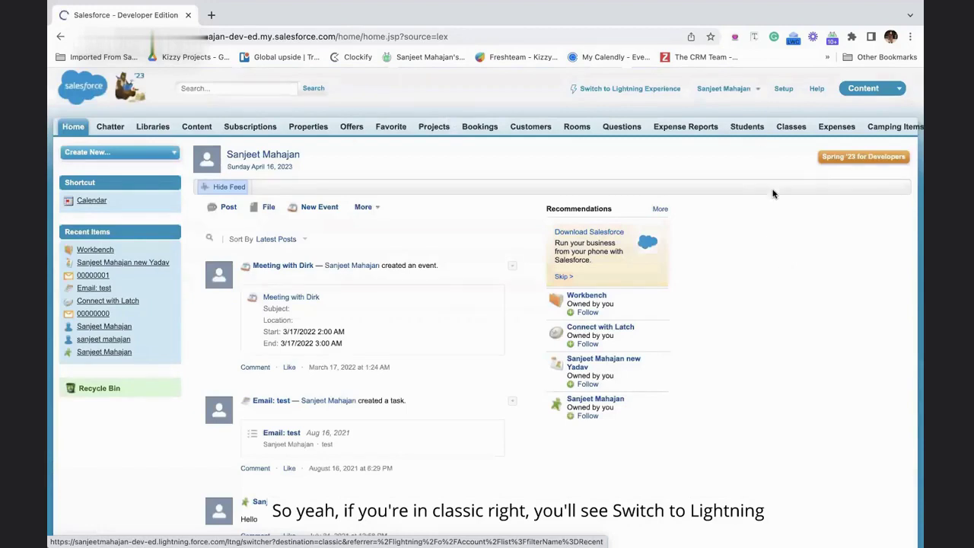
pyautogui.click(647, 89)
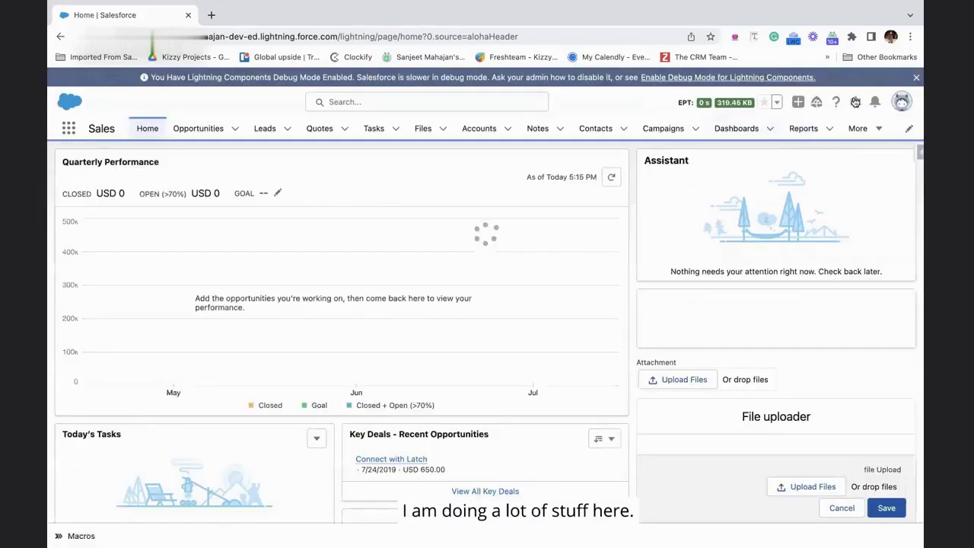
# Open Setup for the current app and go to the Object Manager.
pyautogui.click(856, 101)
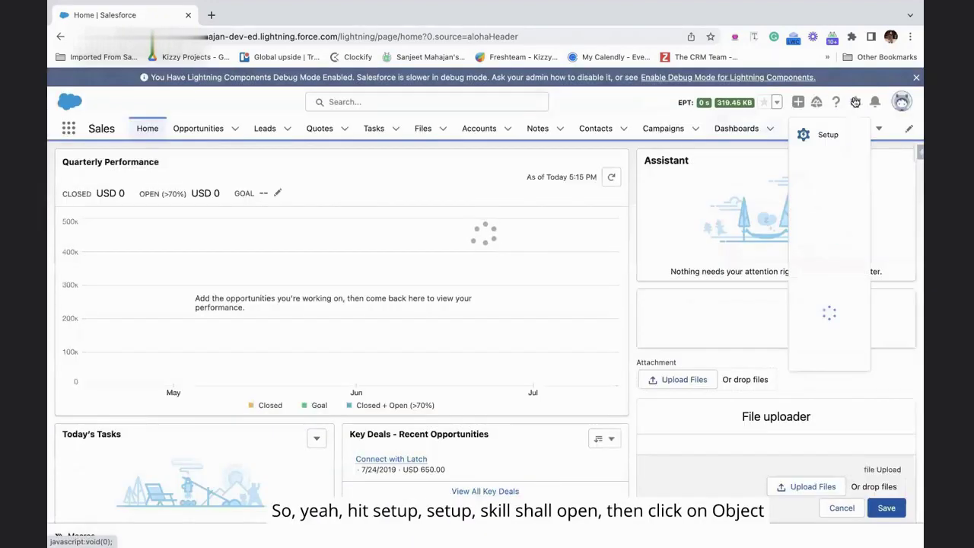
pyautogui.click(821, 140)
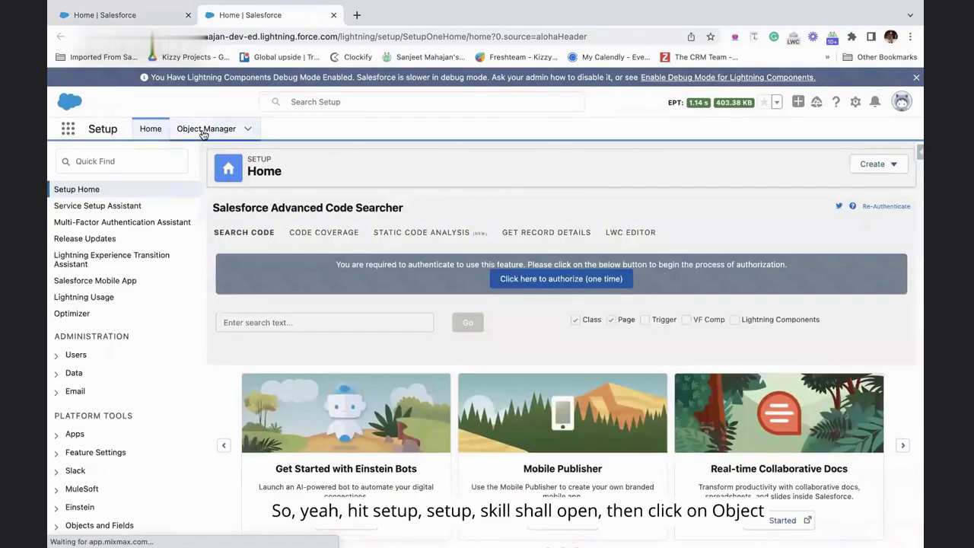
pyautogui.click(204, 130)
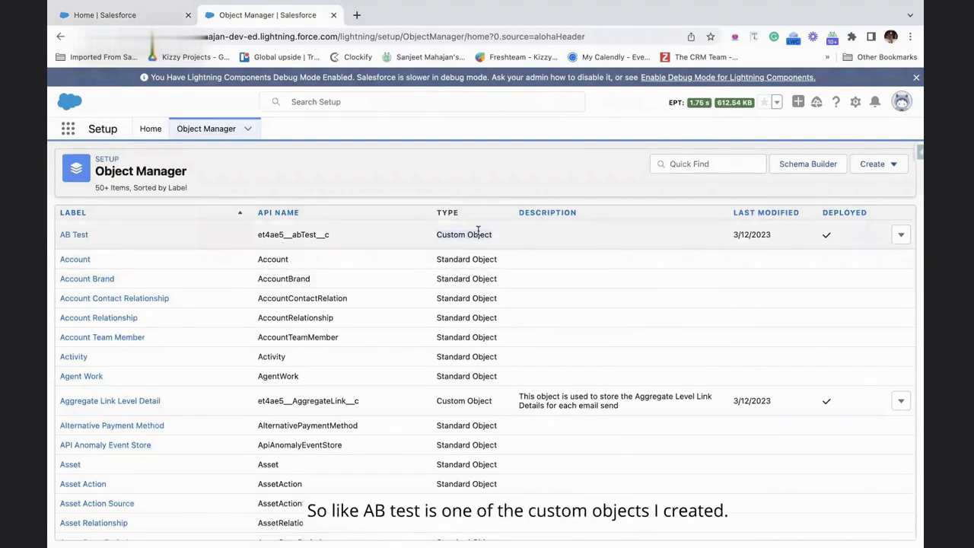
pyautogui.tripleClick(457, 258)
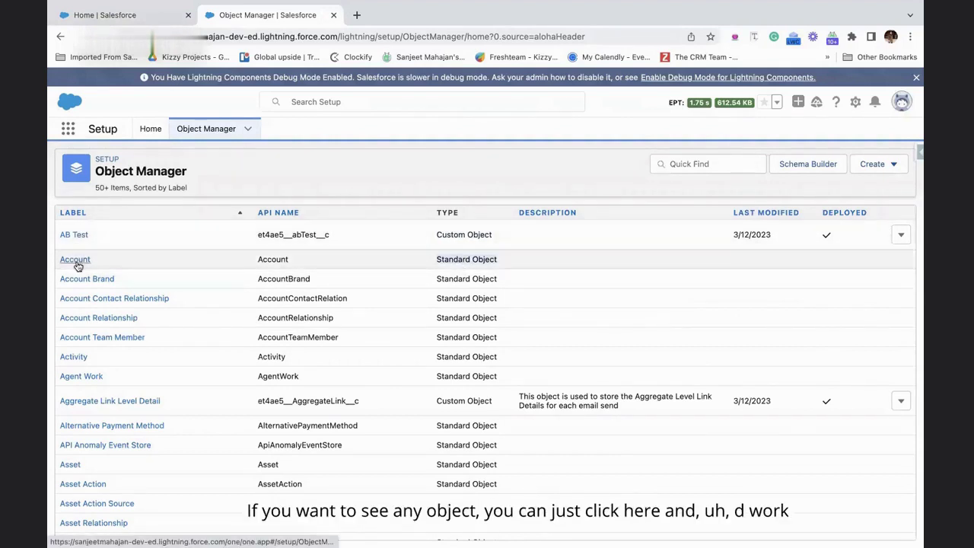
pyautogui.click(514, 274)
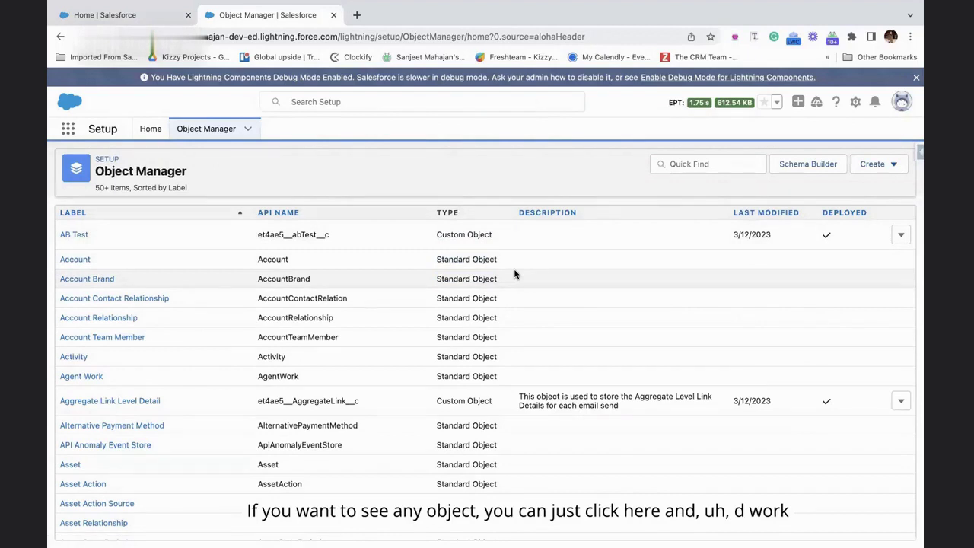
# Start a new custom object and set its label and object name to Subject.
pyautogui.click(868, 165)
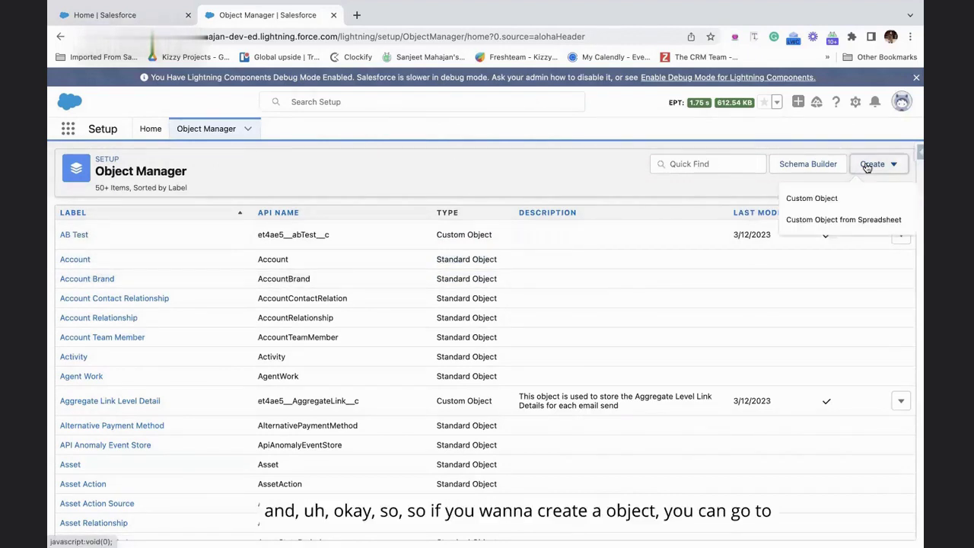
pyautogui.click(836, 196)
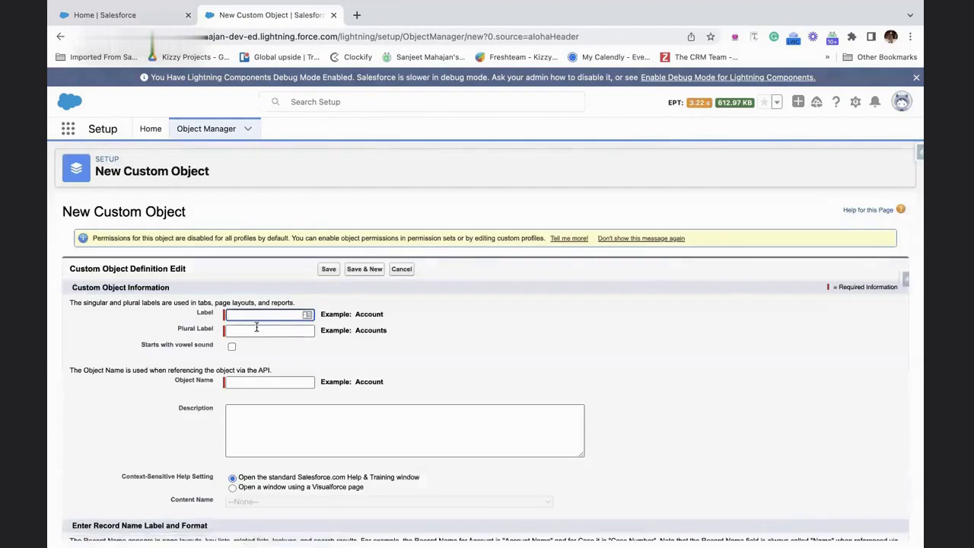
pyautogui.click(259, 317)
pyautogui.click(261, 316)
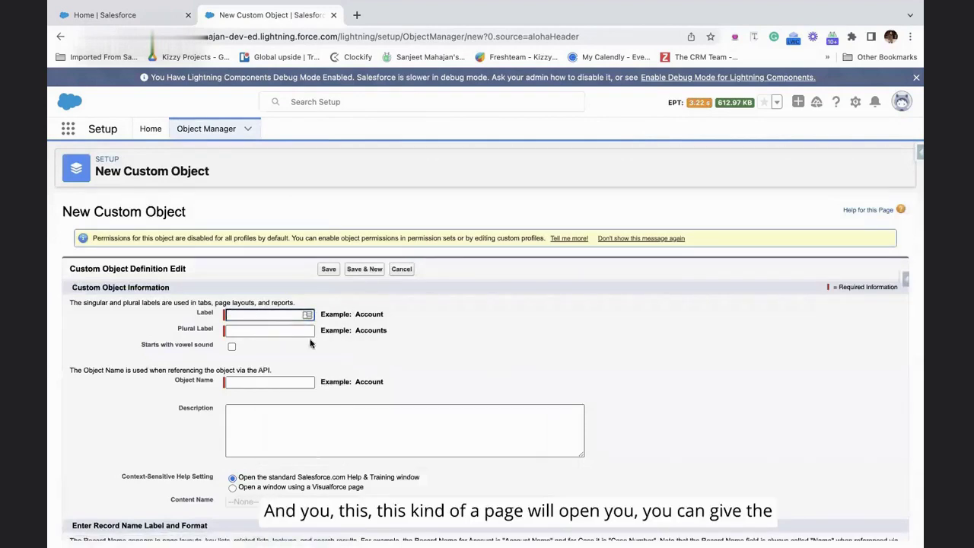
pyautogui.click(268, 315)
pyautogui.write('Subject')
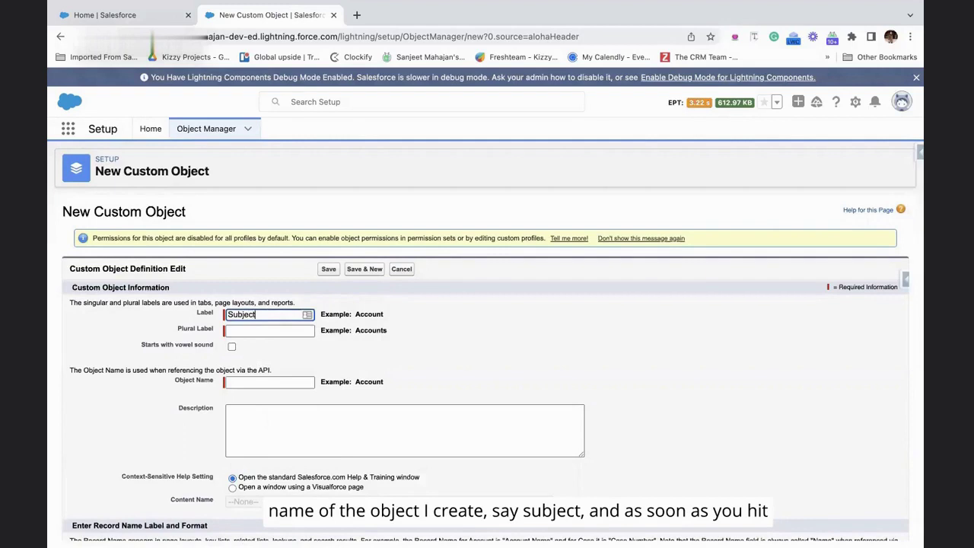
pyautogui.click(485, 372)
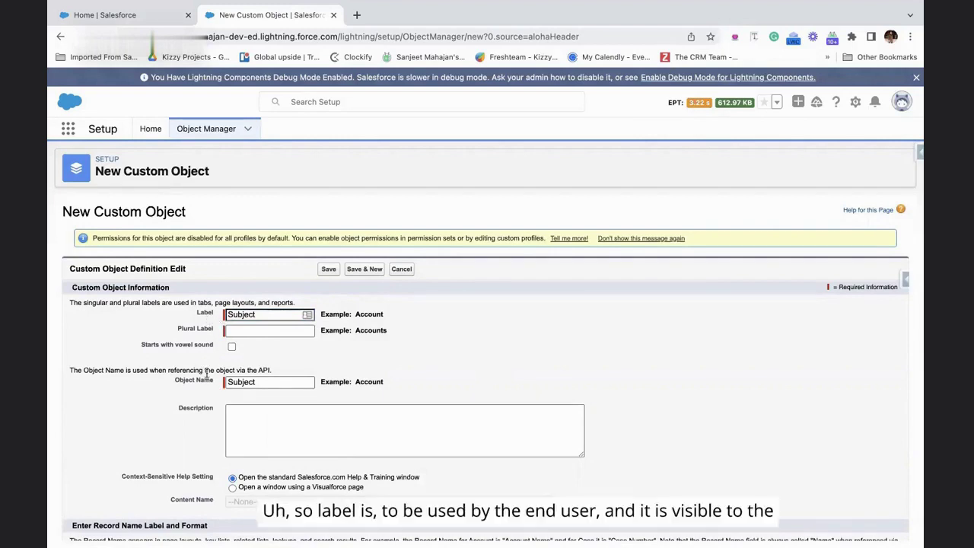
# Set the custom object's plural label to Subjects.
pyautogui.click(255, 315)
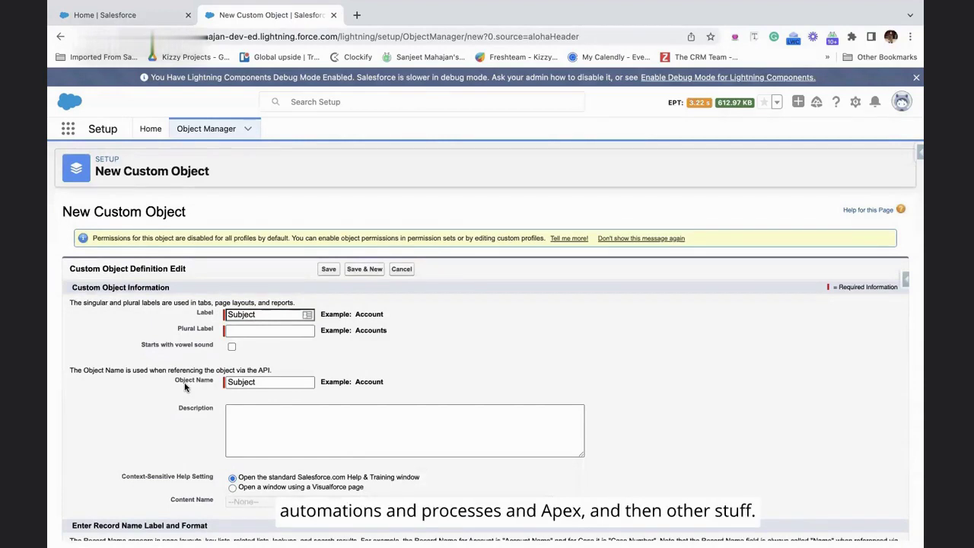
pyautogui.click(248, 330)
pyautogui.write('Subjsc')
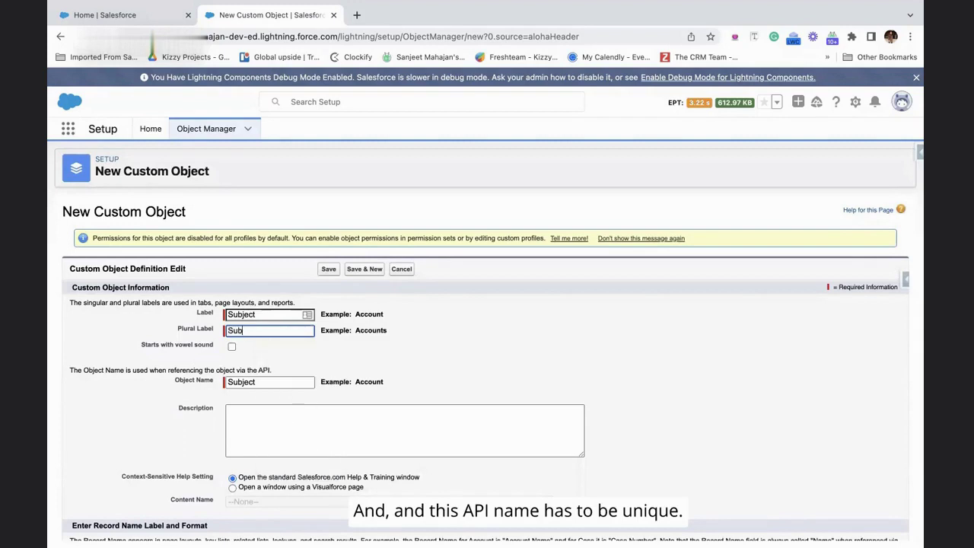
pyautogui.press('BackSpace')
pyautogui.press('BackSpace')
pyautogui.press('BackSpace')
pyautogui.press('BackSpace')
pyautogui.press('BackSpace')
pyautogui.press('BackSpace')
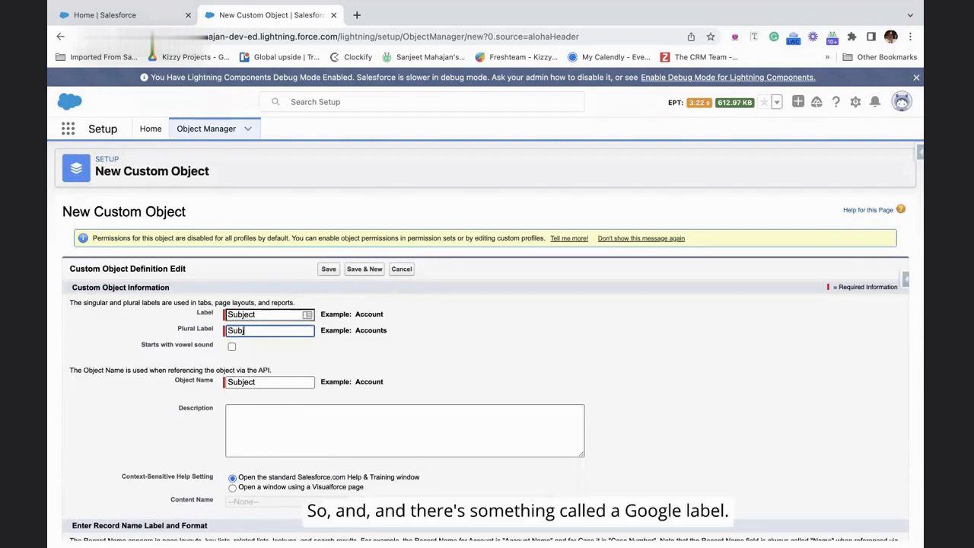
pyautogui.write('subjects')
pyautogui.hotkey('ctrl', 'a')
pyautogui.write('Subjects')
pyautogui.click(385, 344)
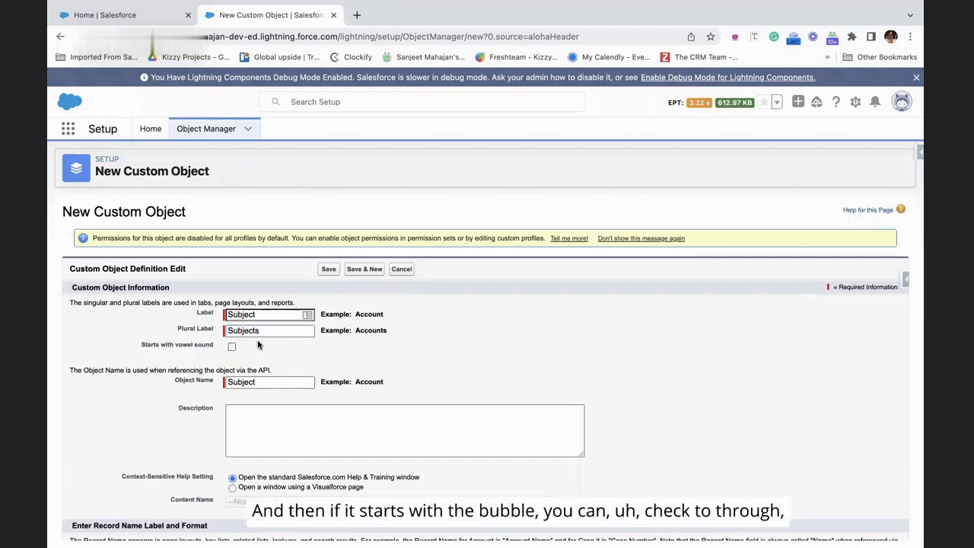
# Check the data types offered for the record name field and keep Text.
pyautogui.scroll(-3, 232, 348)
pyautogui.scroll(-2, 232, 378)
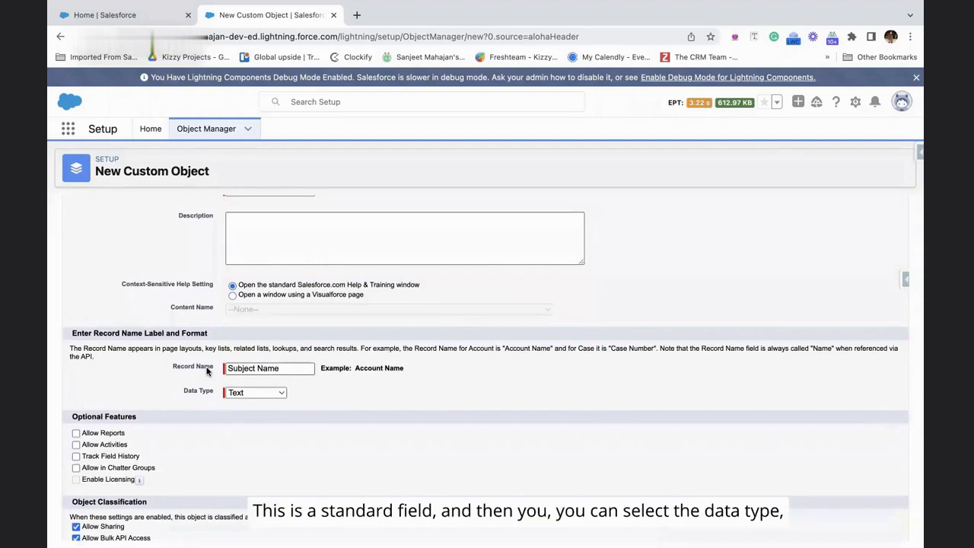
pyautogui.click(259, 394)
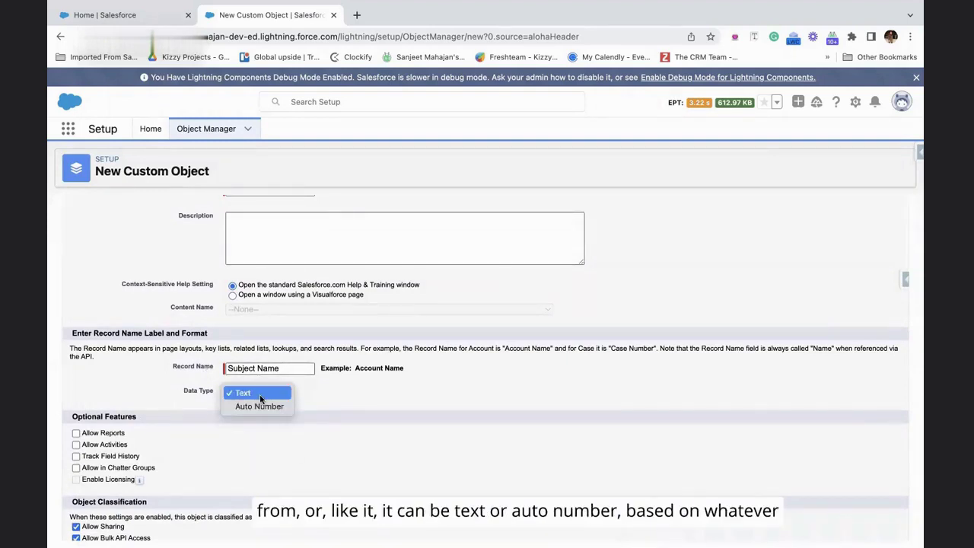
pyautogui.click(304, 405)
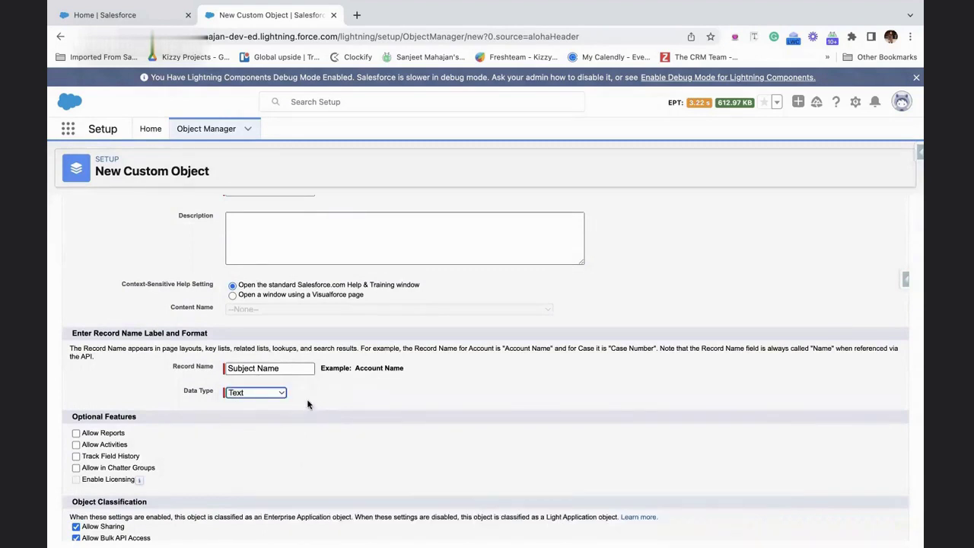
# Enable the optional features Allow Reports, Allow Activities and Track Field History for the object.
pyautogui.scroll(-2, 266, 429)
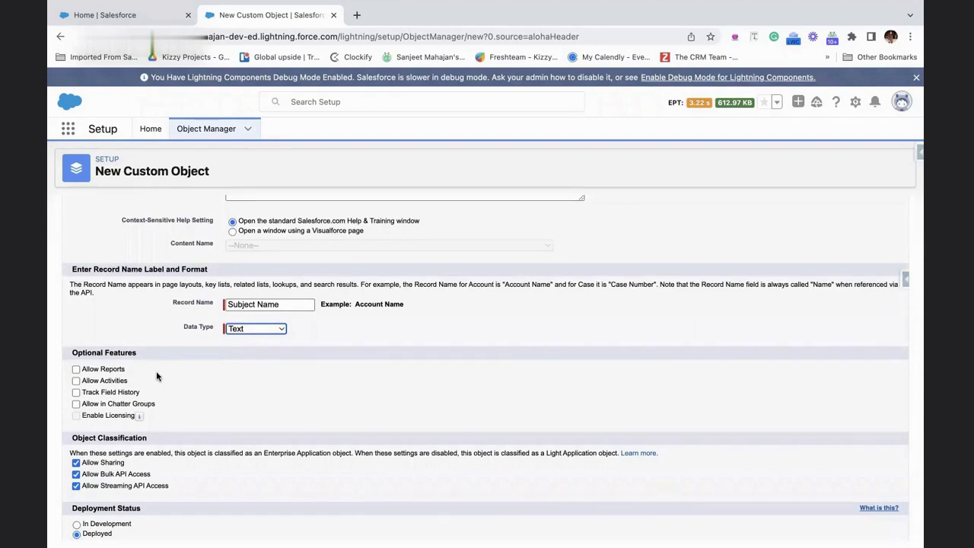
pyautogui.click(76, 369)
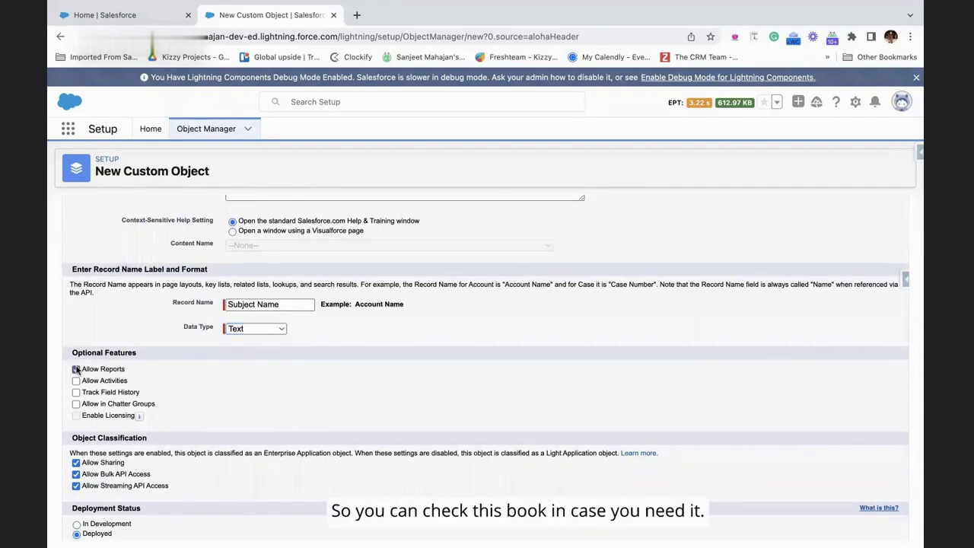
pyautogui.scroll(-2, 178, 374)
pyautogui.scroll(-1, 177, 375)
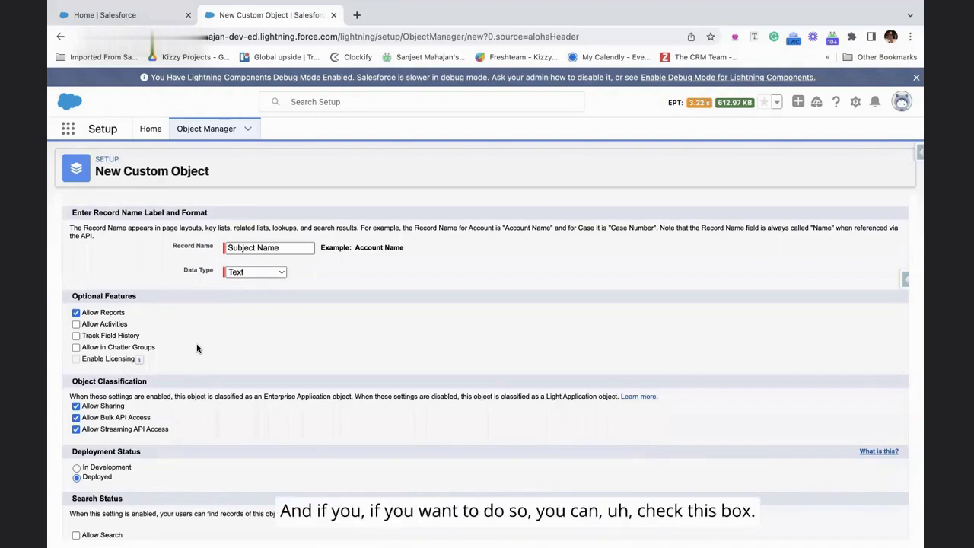
pyautogui.click(96, 327)
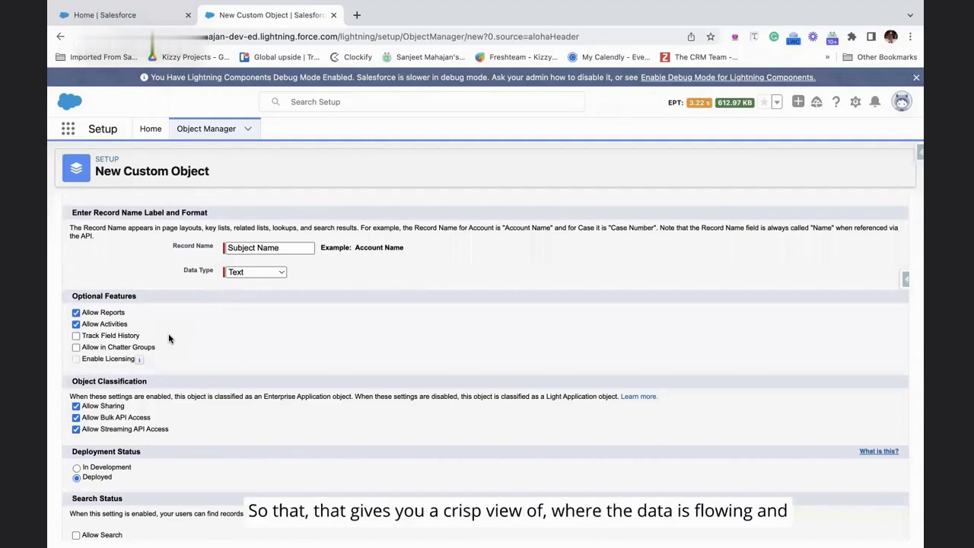
pyautogui.click(76, 336)
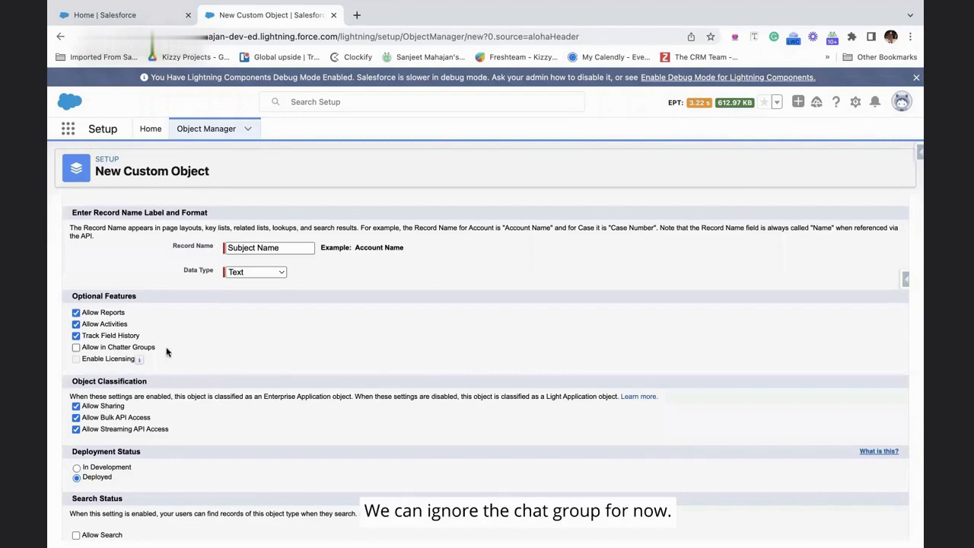
# Allow search, add the Notes and Attachments related list, set the New Custom Tab Wizard to launch after saving, and save the object.
pyautogui.scroll(-3, 214, 344)
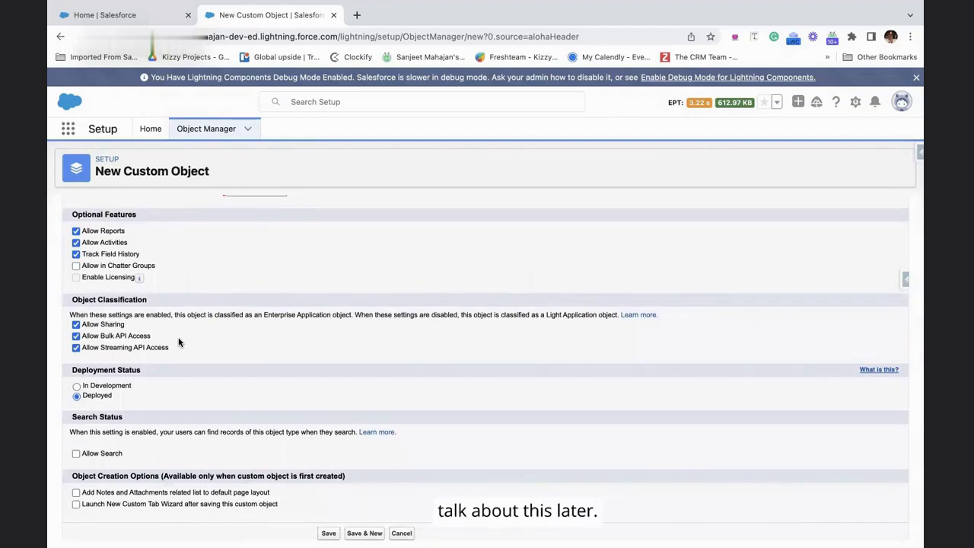
pyautogui.scroll(-1, 179, 342)
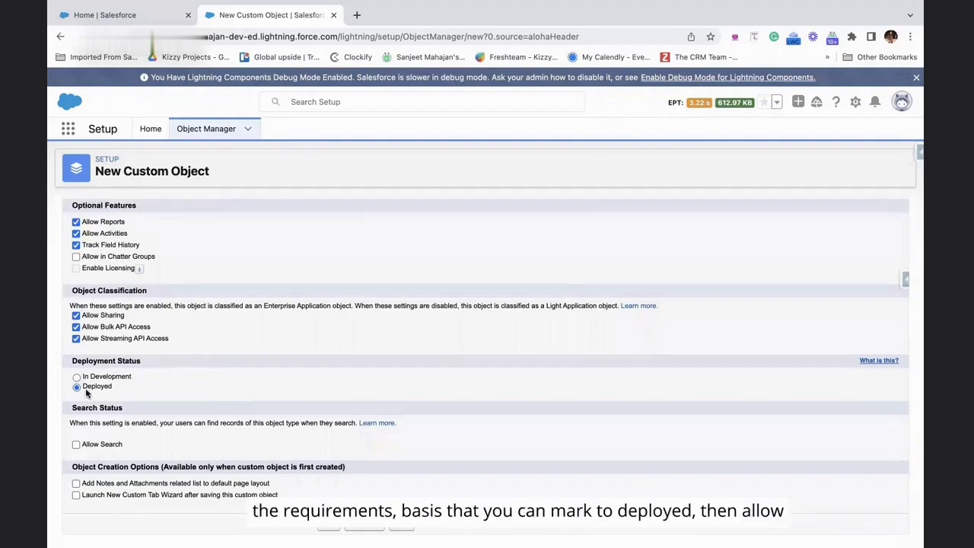
pyautogui.click(75, 445)
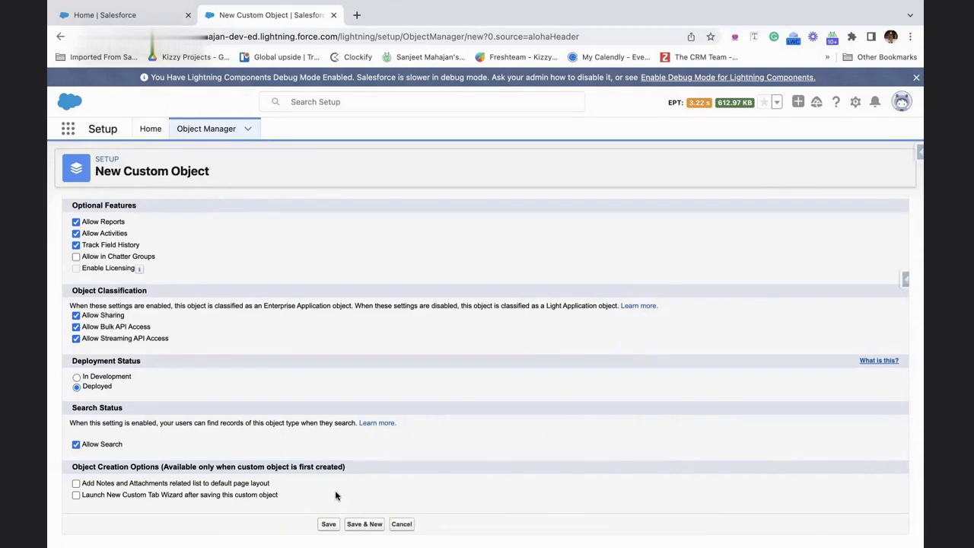
pyautogui.click(76, 483)
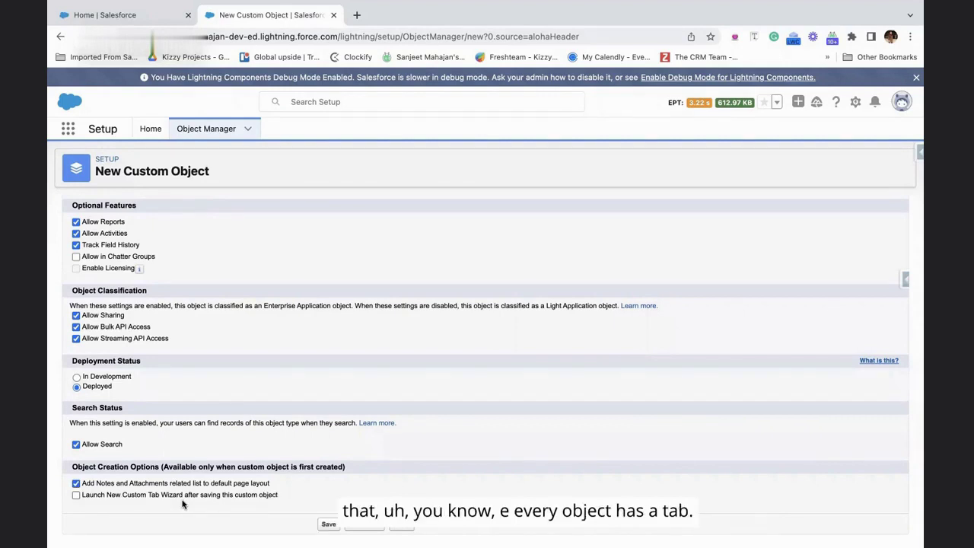
pyautogui.click(76, 495)
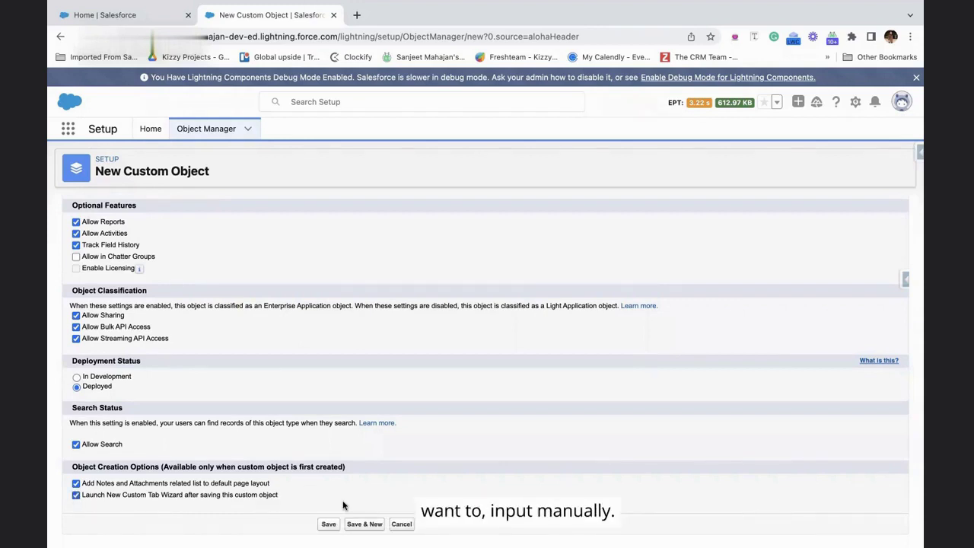
pyautogui.click(325, 525)
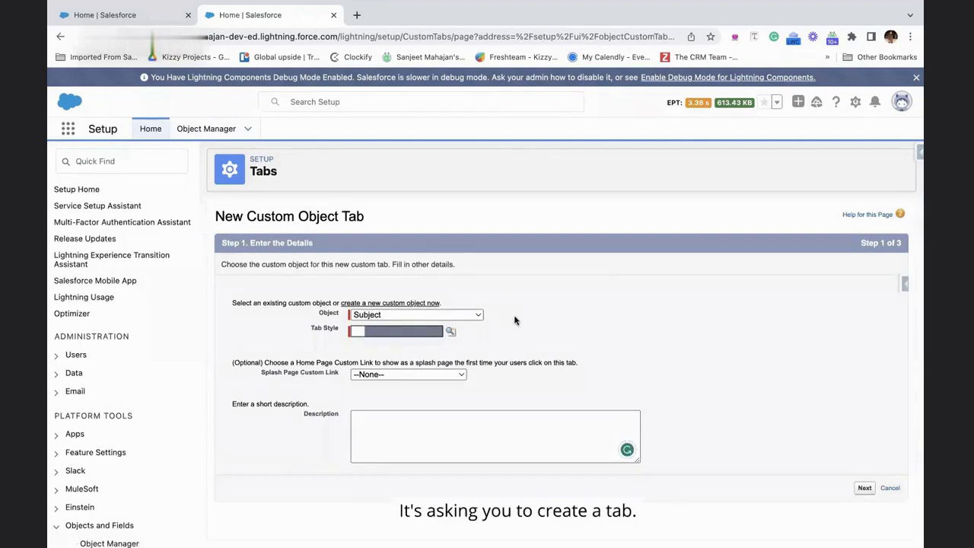
# Choose the Airplane tab style for the Subject object's custom tab and continue to the profile settings.
pyautogui.click(449, 331)
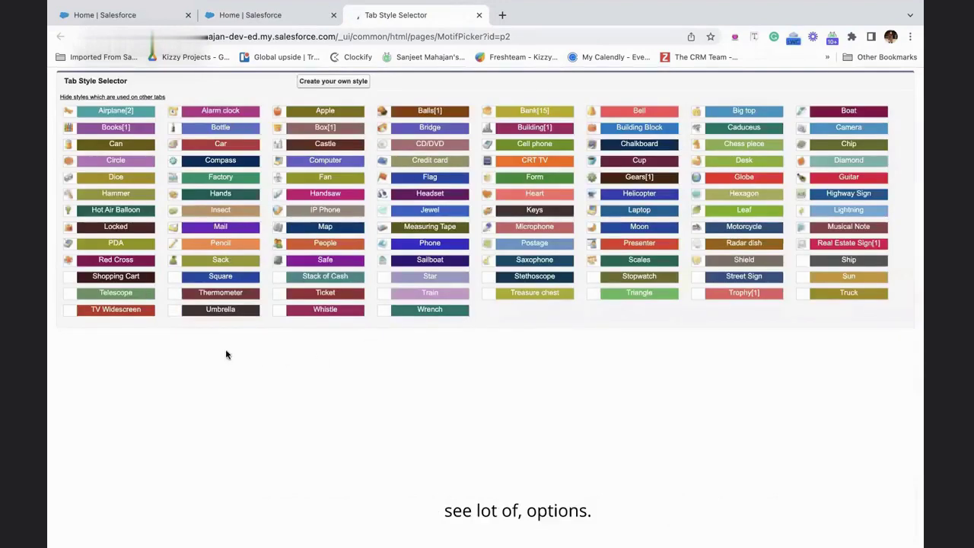
pyautogui.click(113, 110)
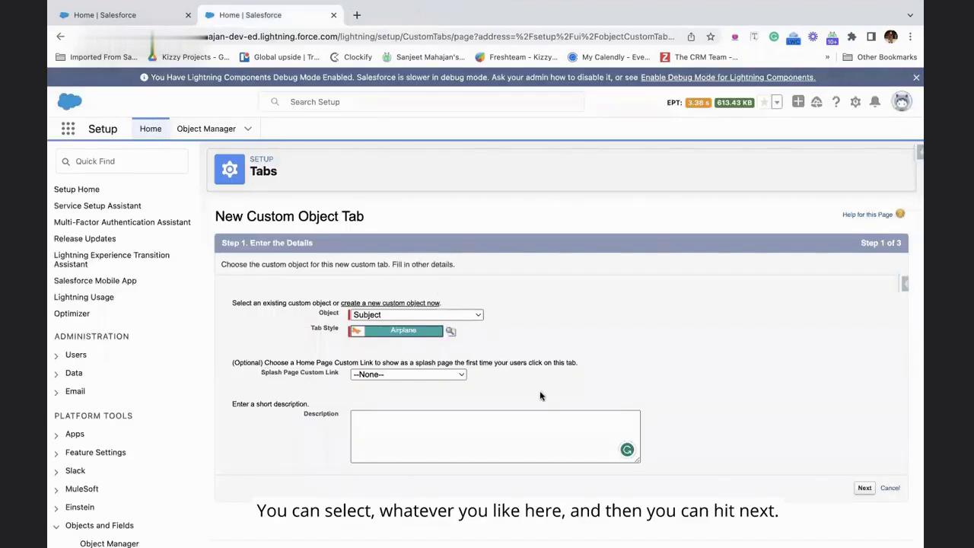
pyautogui.click(864, 490)
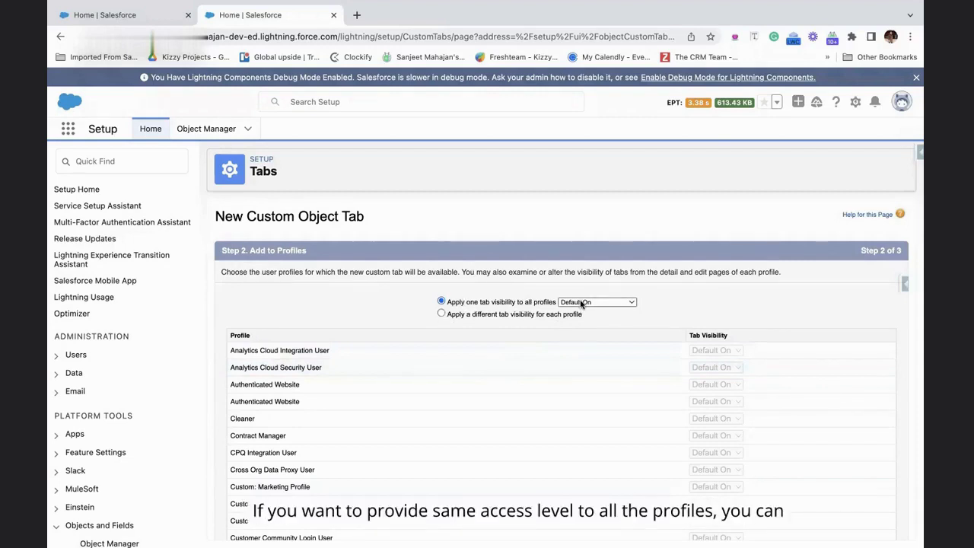
# Check the tab visibility options, keep Default On applied to all profiles, and continue to the custom app settings.
pyautogui.click(581, 303)
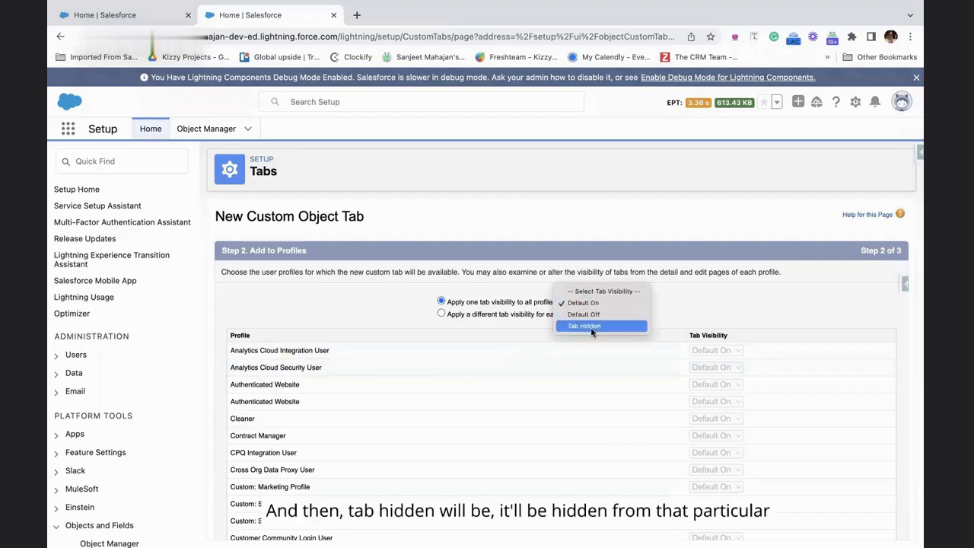
pyautogui.click(667, 314)
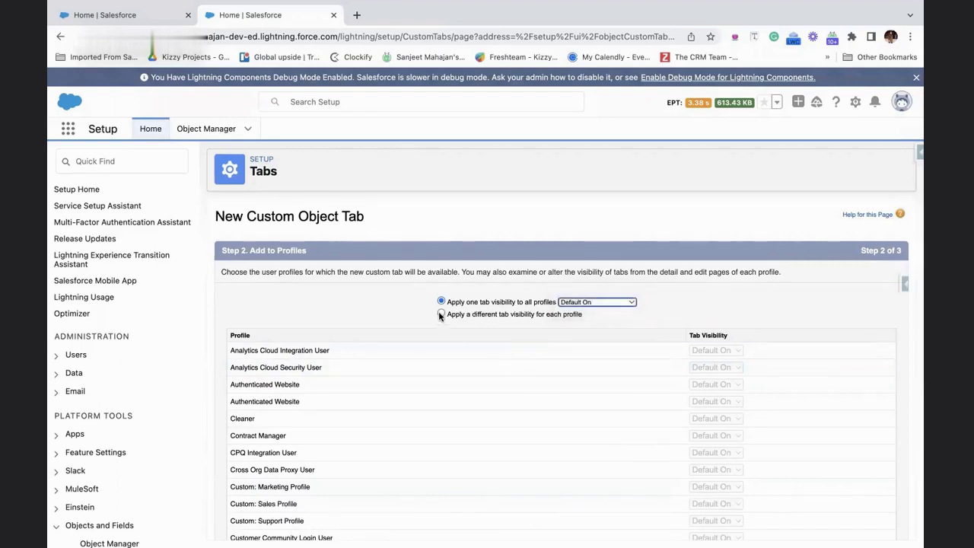
pyautogui.click(441, 313)
pyautogui.scroll(-8, 601, 384)
pyautogui.scroll(8, 600, 383)
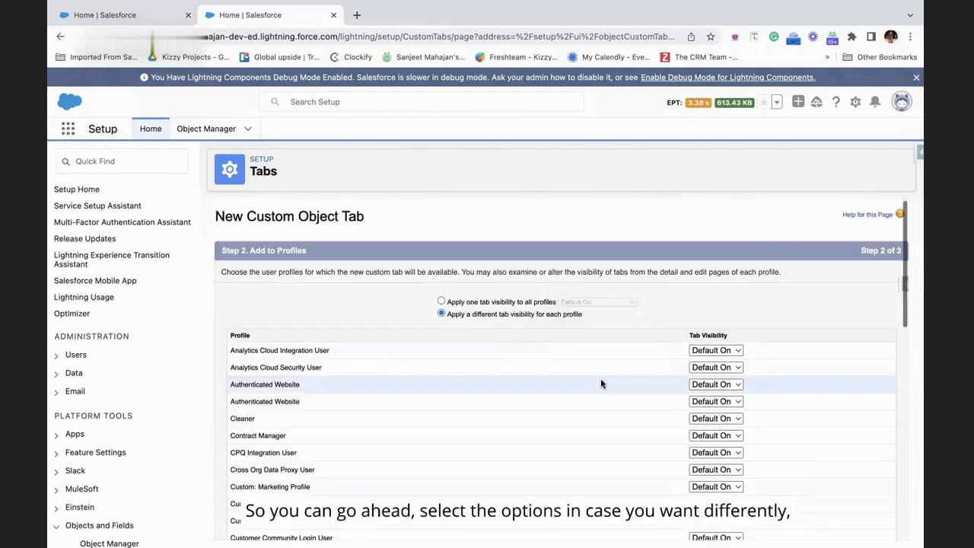
pyautogui.click(441, 301)
pyautogui.scroll(-8, 576, 337)
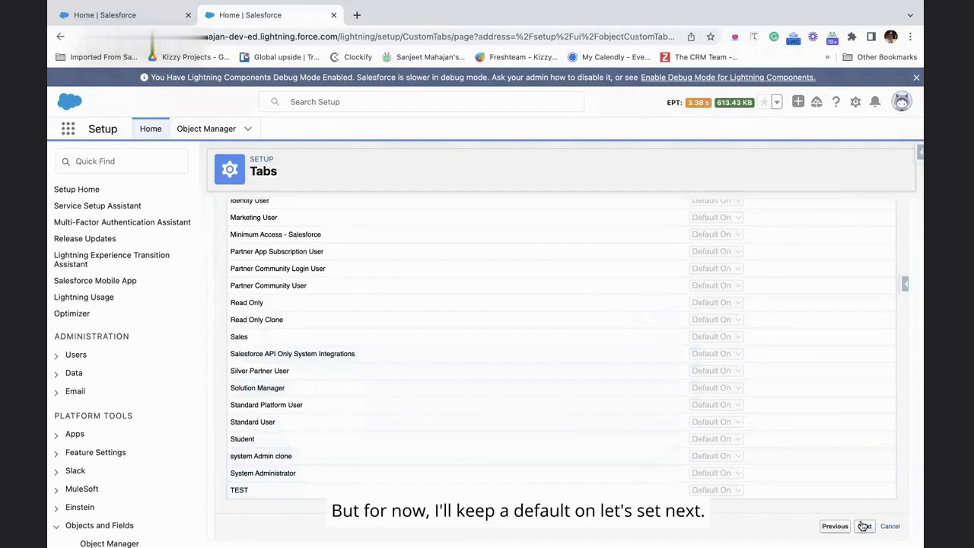
pyautogui.click(864, 526)
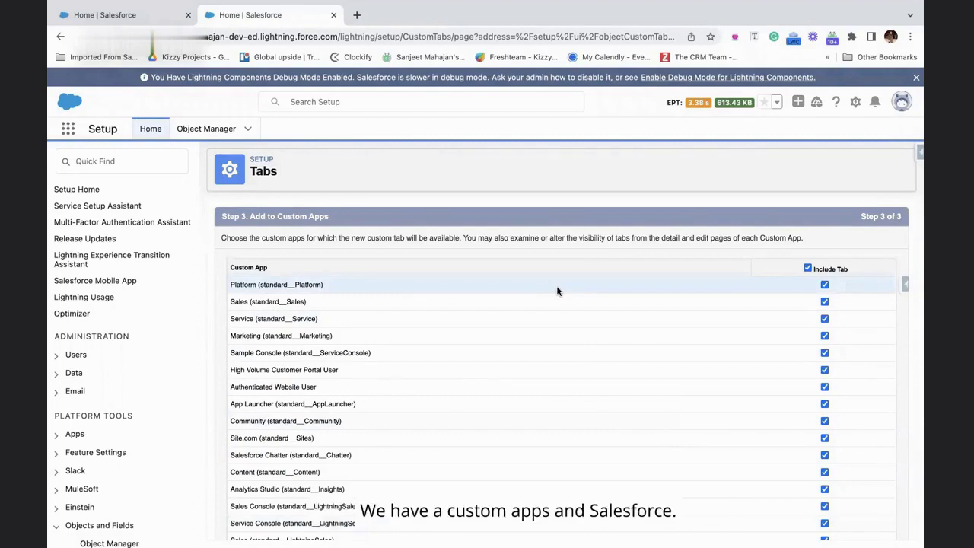
# Search the App Launcher for "sal" and "ser" to look at the available apps, and close it.
pyautogui.click(67, 129)
pyautogui.write('sal')
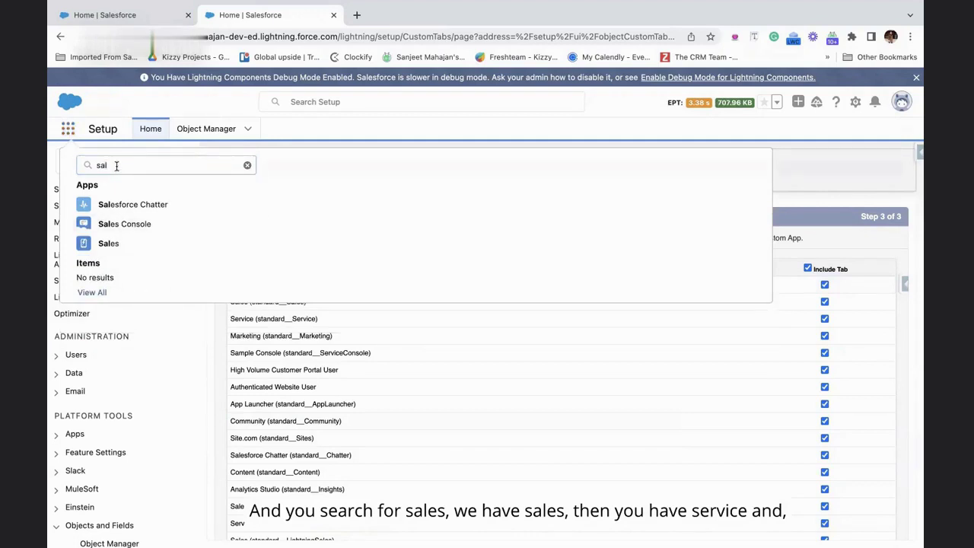
pyautogui.click(115, 166)
pyautogui.press('BackSpace')
pyautogui.press('BackSpace')
pyautogui.write('er')
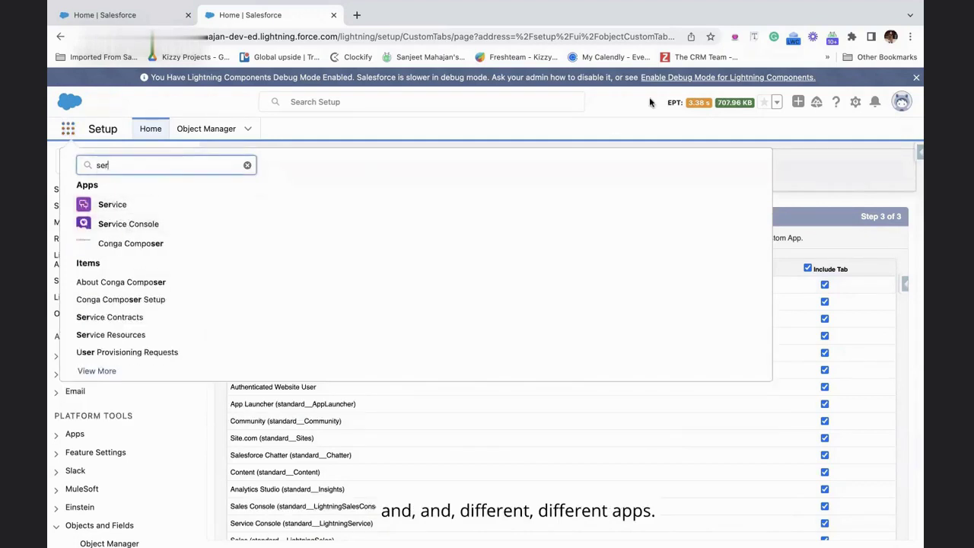
pyautogui.click(815, 173)
# Review the custom app list, keep the tab included in all apps, and save the custom tab.
pyautogui.scroll(-5, 431, 369)
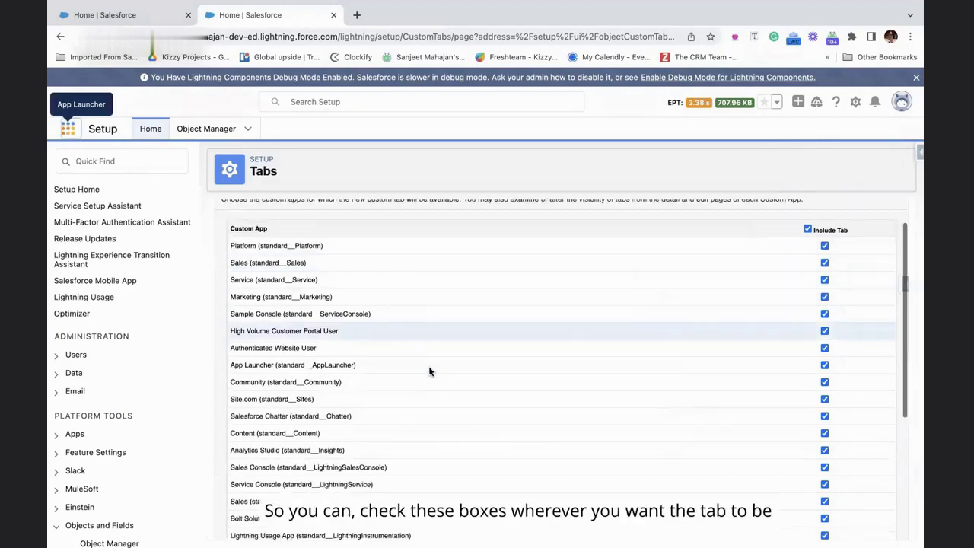
pyautogui.scroll(5, 431, 369)
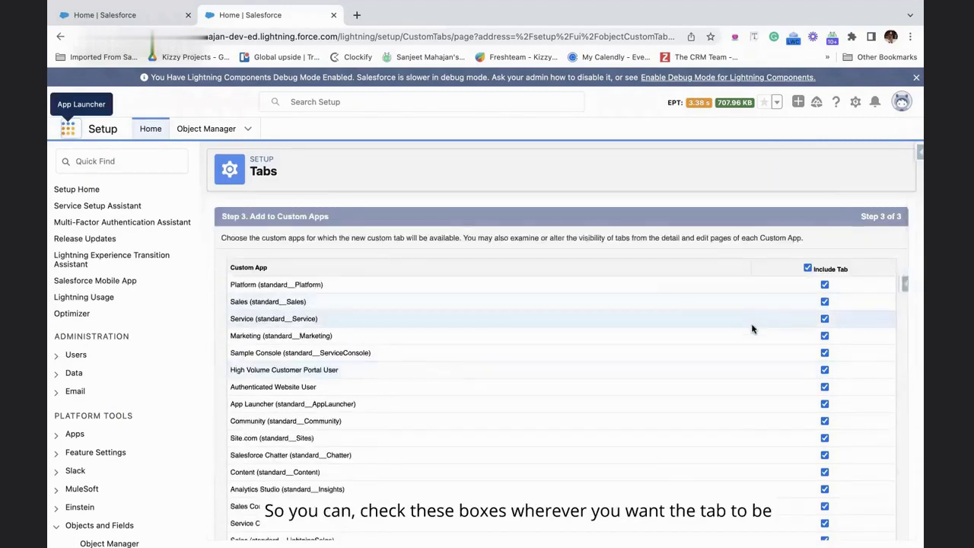
pyautogui.scroll(-5, 753, 347)
pyautogui.click(862, 526)
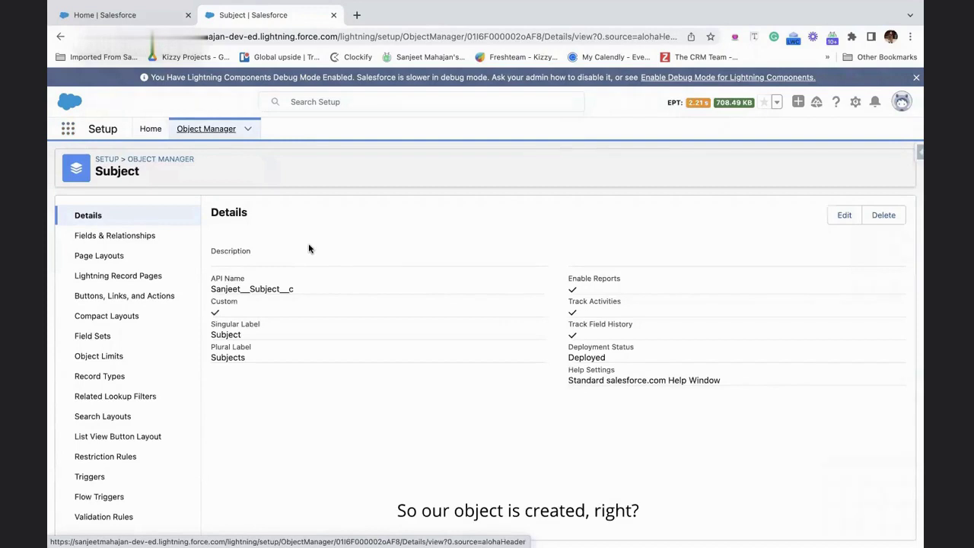
# Open the Subject object's fields and relationships and examine the details and data type of the Currency field.
pyautogui.click(126, 237)
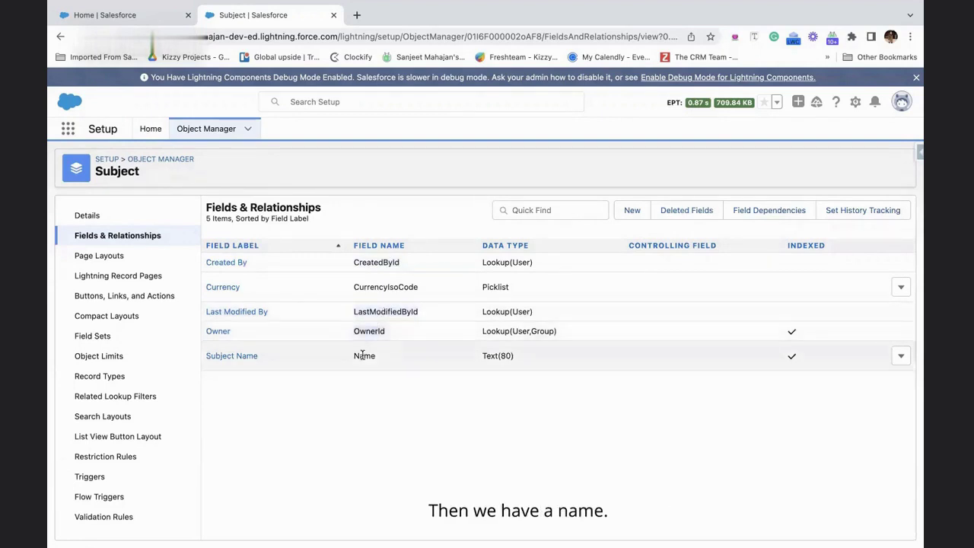
pyautogui.click(223, 287)
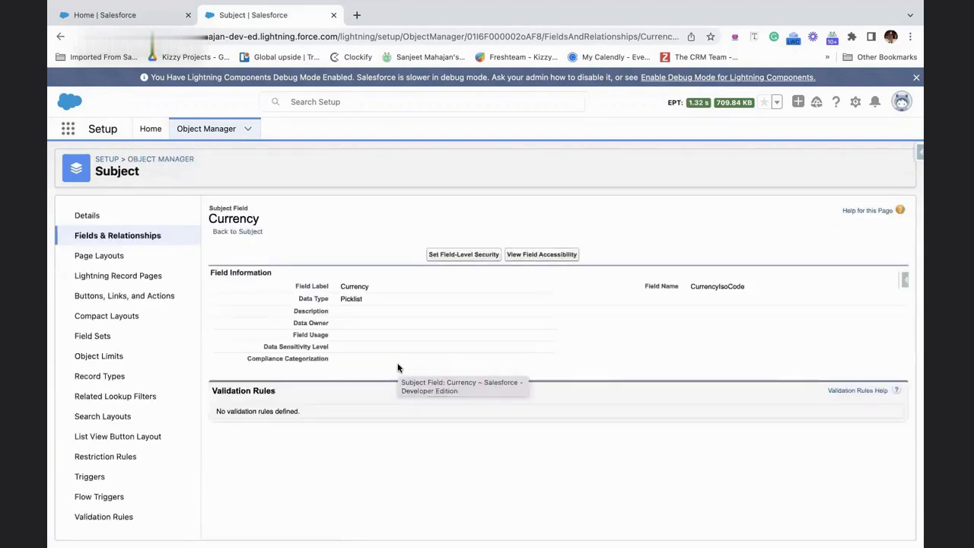
pyautogui.click(133, 238)
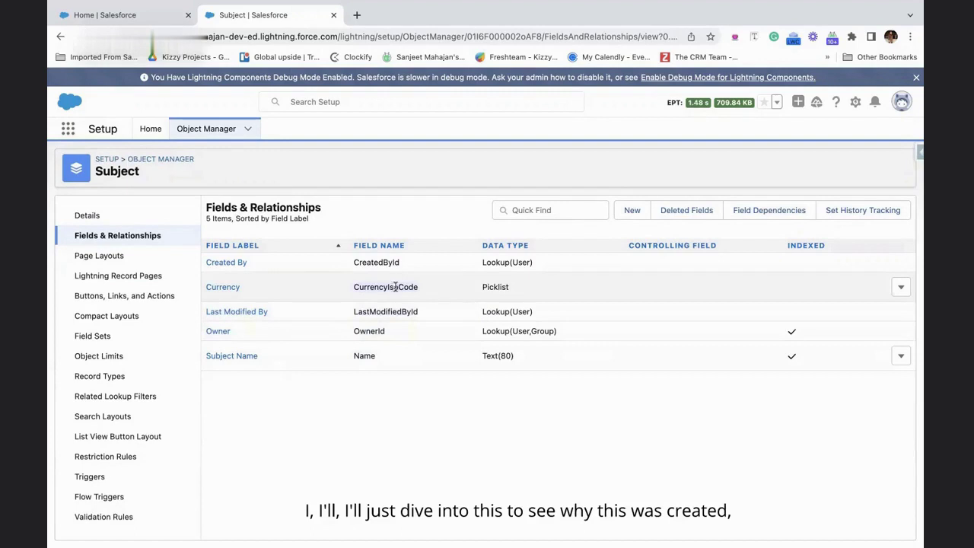
pyautogui.doubleClick(494, 286)
# Start a new custom field on the Subject object, review the data types, choose Text Area and continue to the details.
pyautogui.click(632, 211)
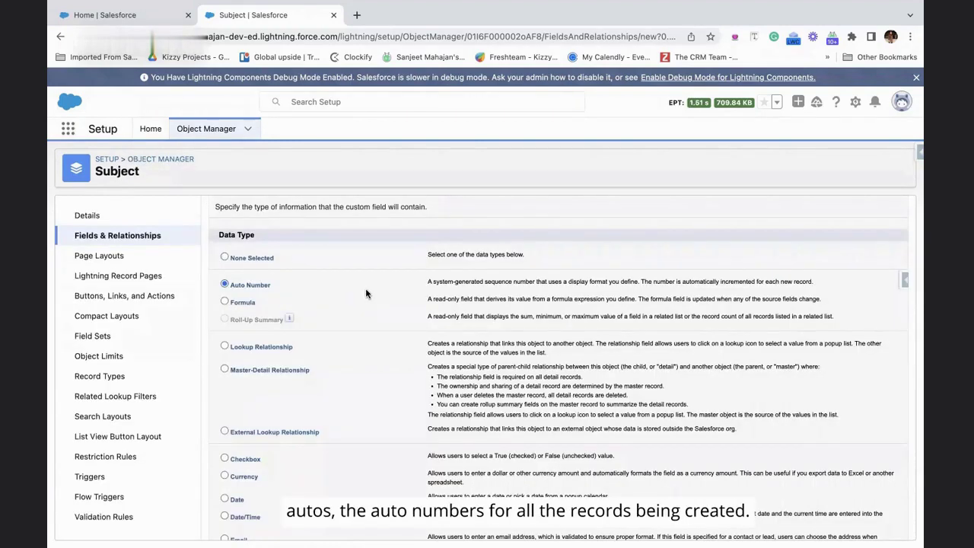
pyautogui.click(224, 303)
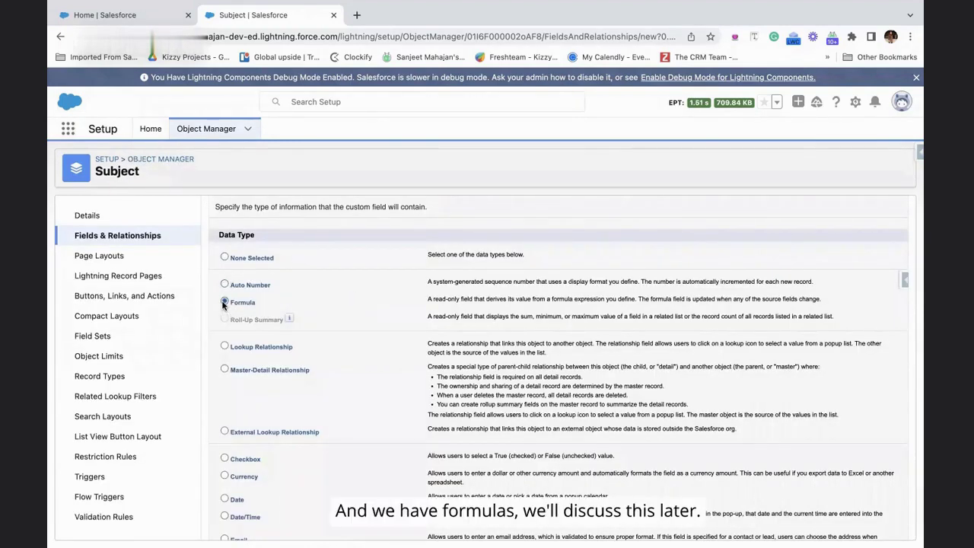
pyautogui.scroll(-2, 240, 318)
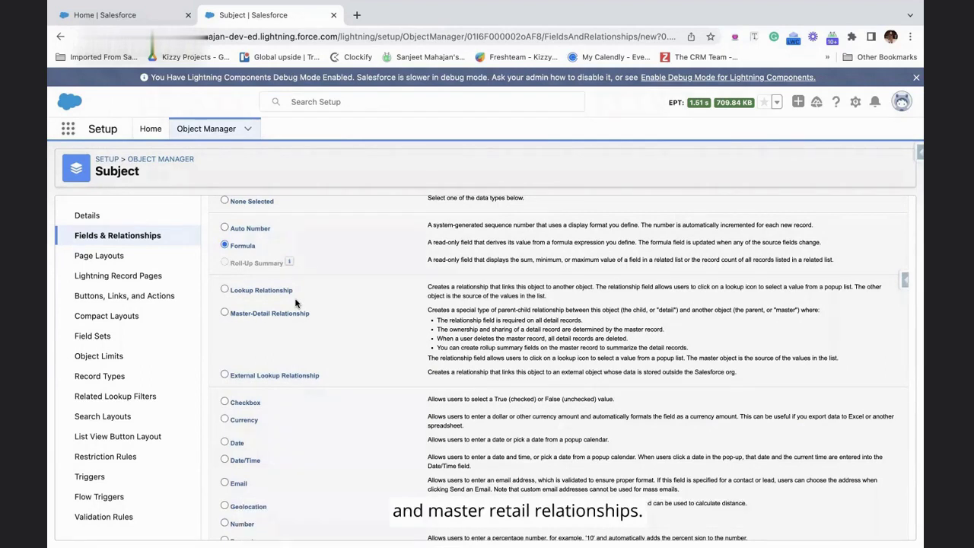
pyautogui.scroll(-3, 295, 303)
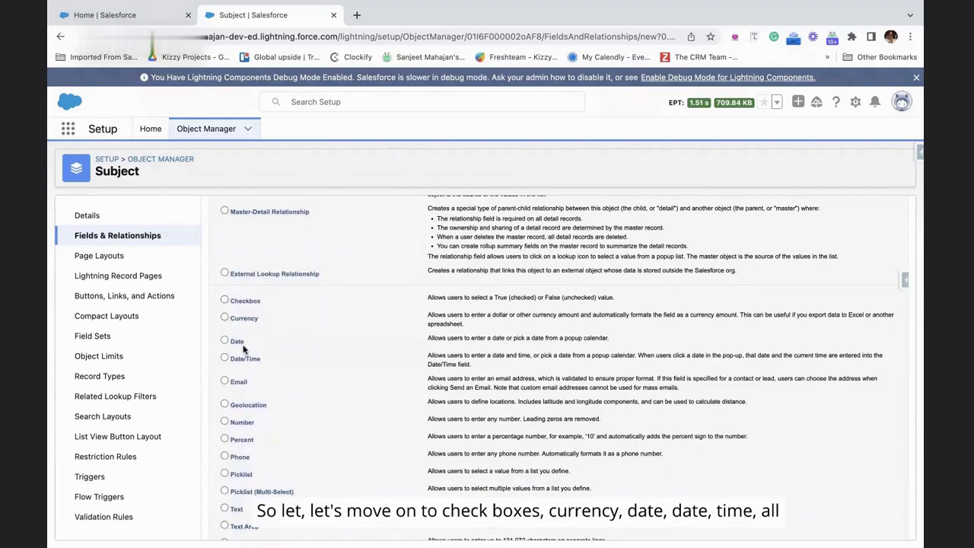
pyautogui.scroll(-3, 252, 426)
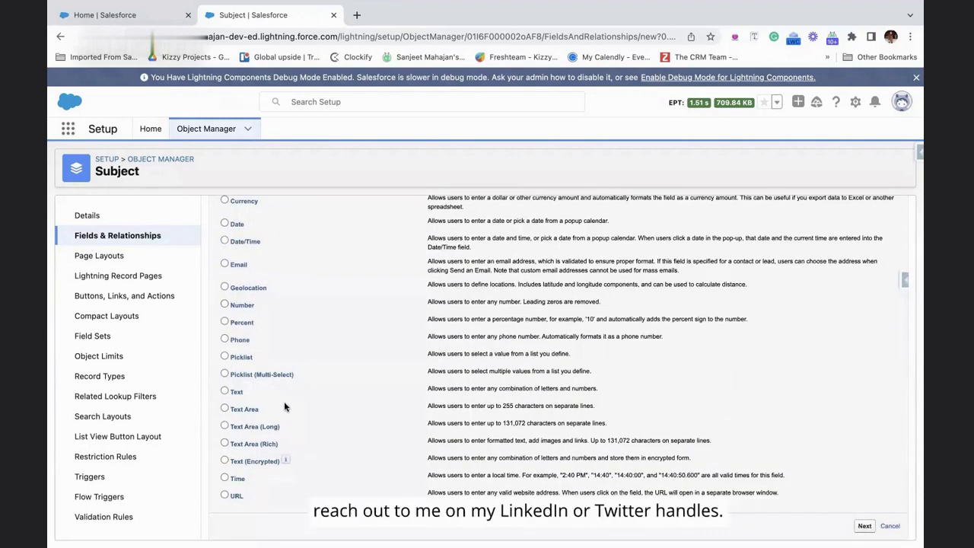
pyautogui.click(224, 409)
pyautogui.scroll(4, 444, 371)
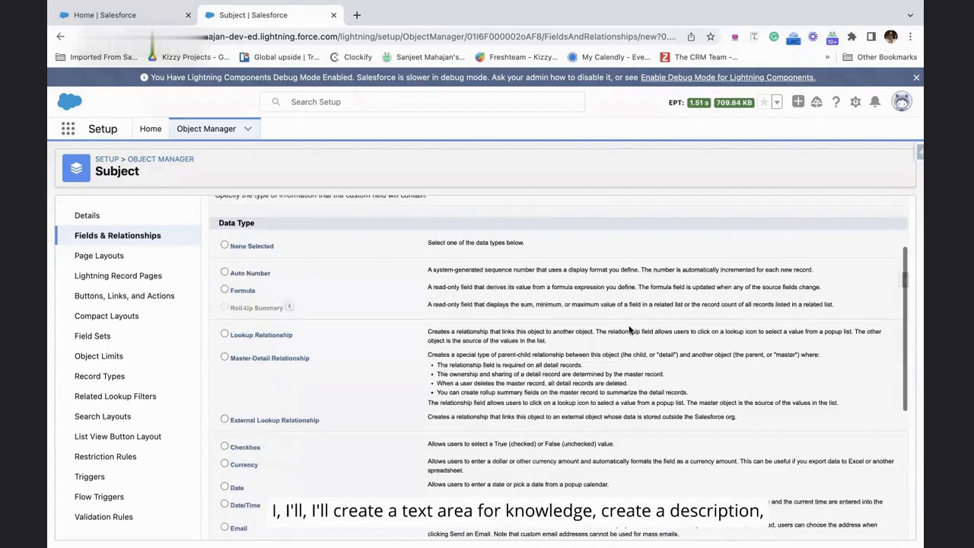
pyautogui.scroll(2, 627, 326)
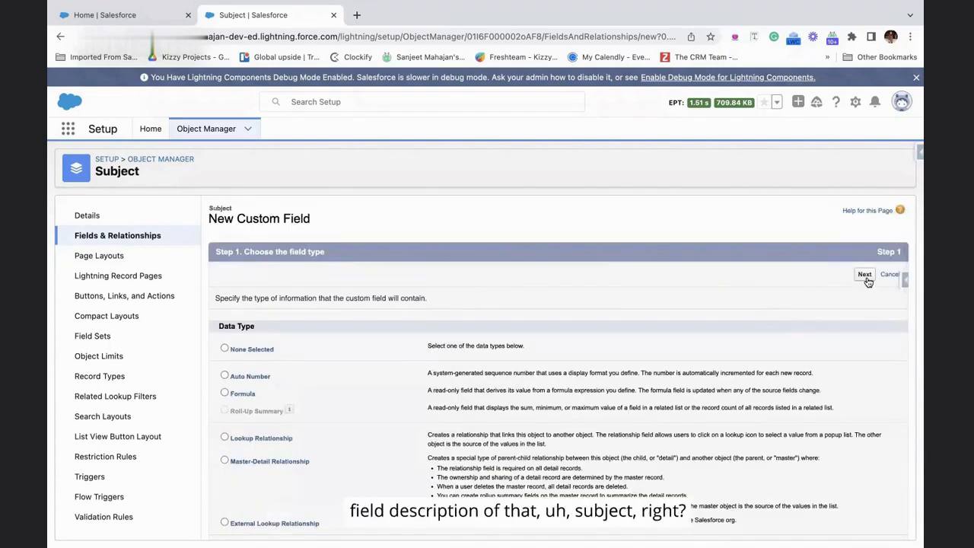
pyautogui.click(865, 276)
# Set the new field's label to Description, let the field name fill in to match, and check that name.
pyautogui.click(372, 299)
pyautogui.write('Descti')
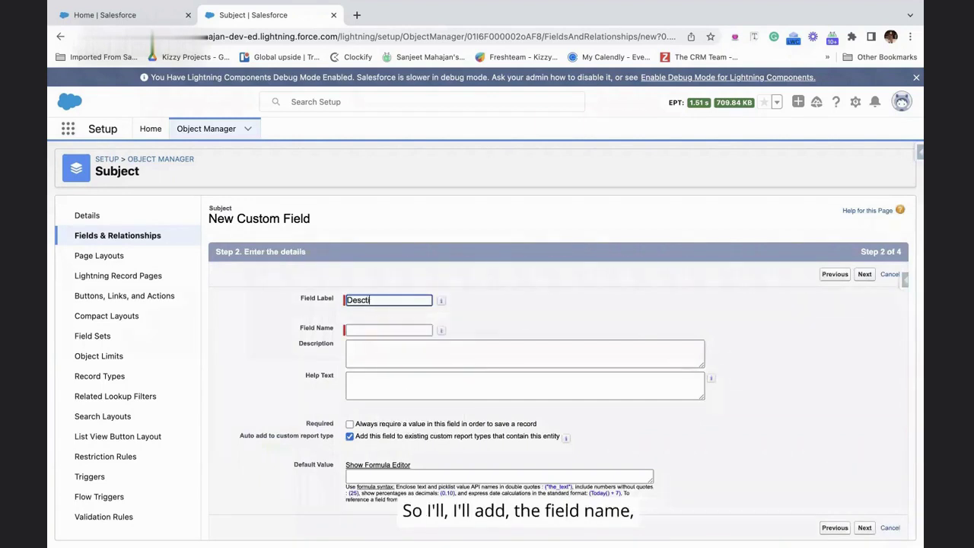
pyautogui.press('BackSpace')
pyautogui.write('ription')
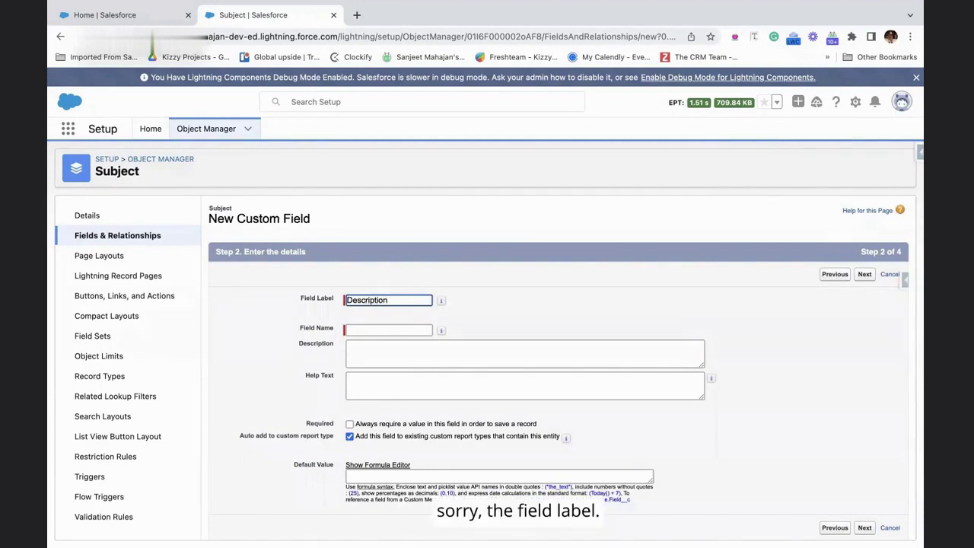
pyautogui.click(462, 314)
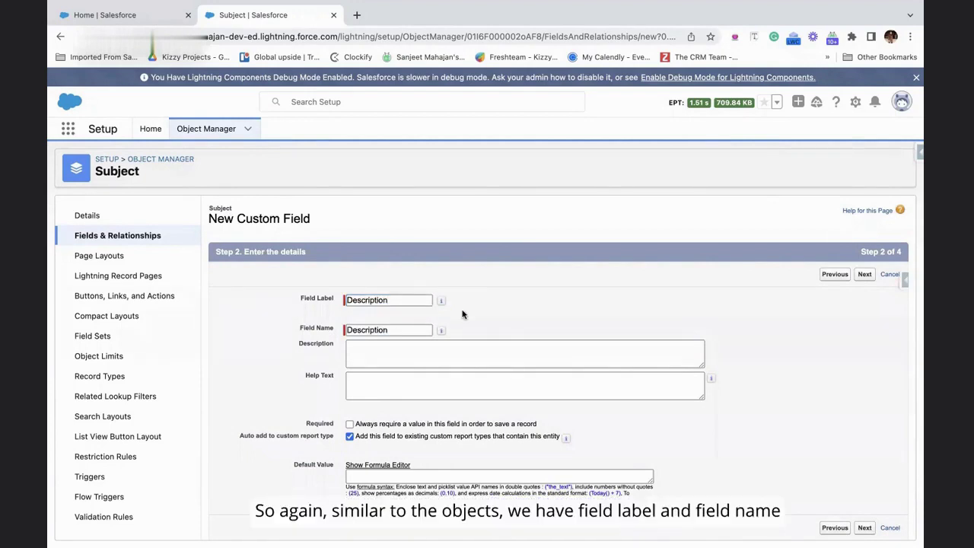
pyautogui.doubleClick(369, 330)
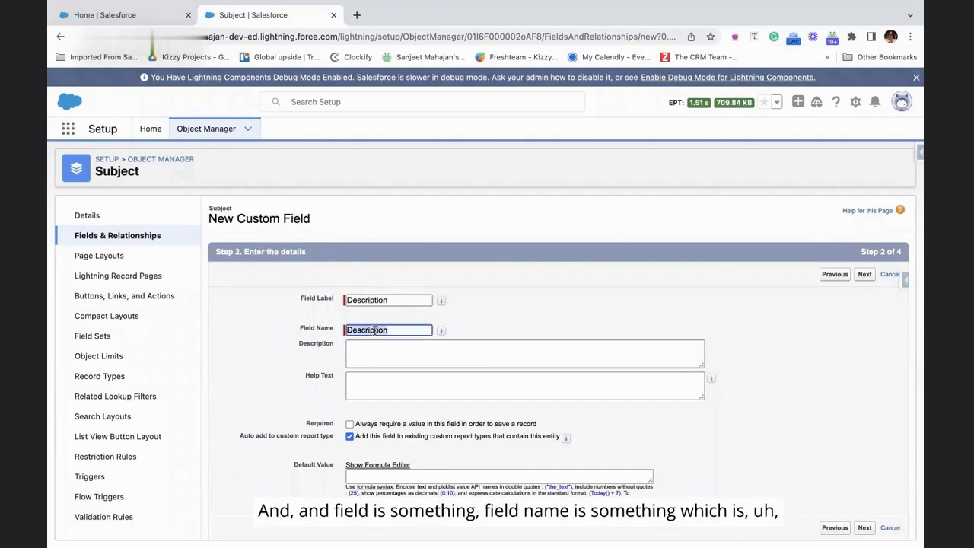
pyautogui.click(503, 324)
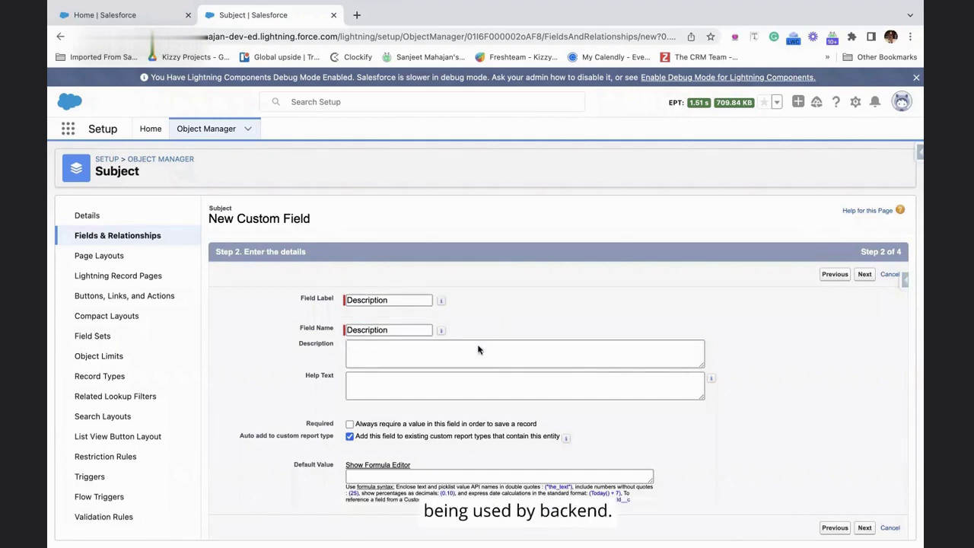
# Enter "This is a field used for tracking subject description" as the new field's description.
pyautogui.click(402, 351)
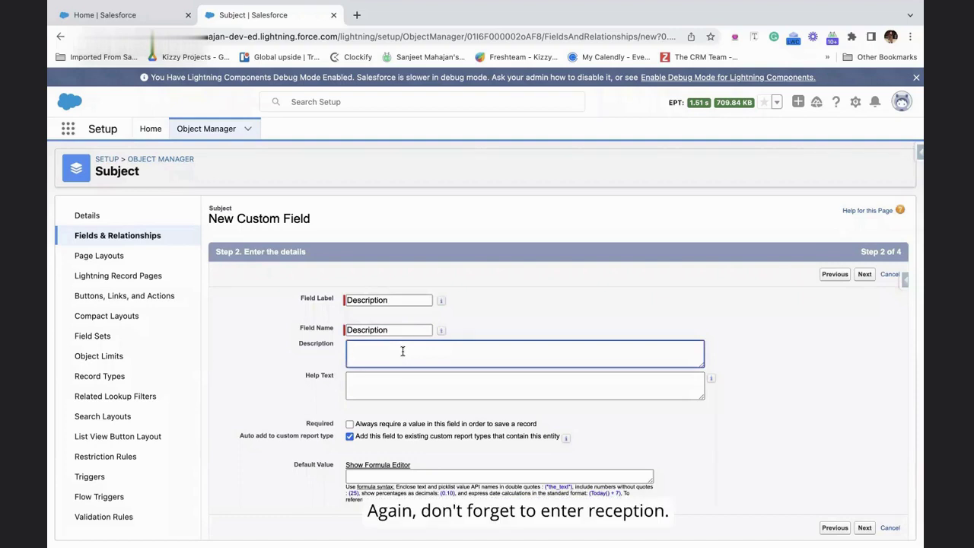
pyautogui.write('This is ')
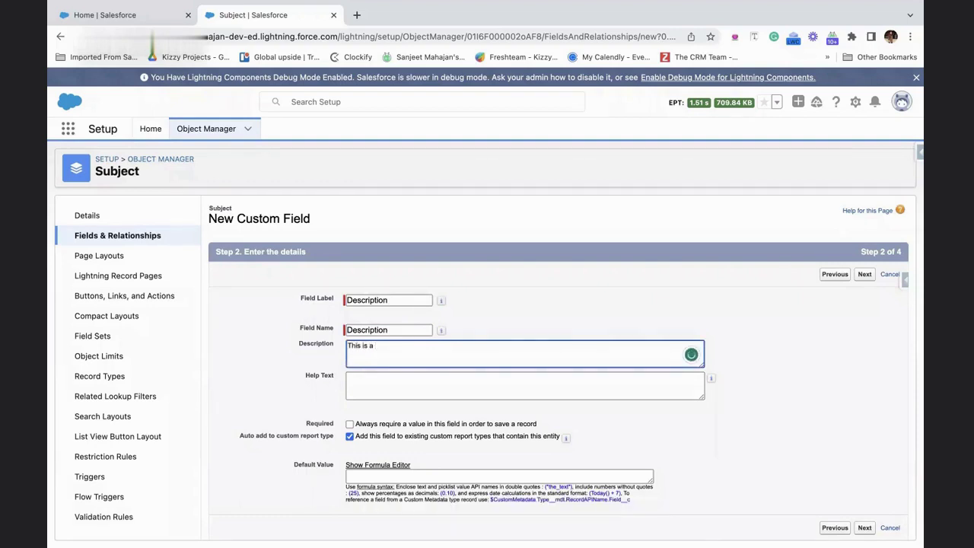
pyautogui.write('a field ')
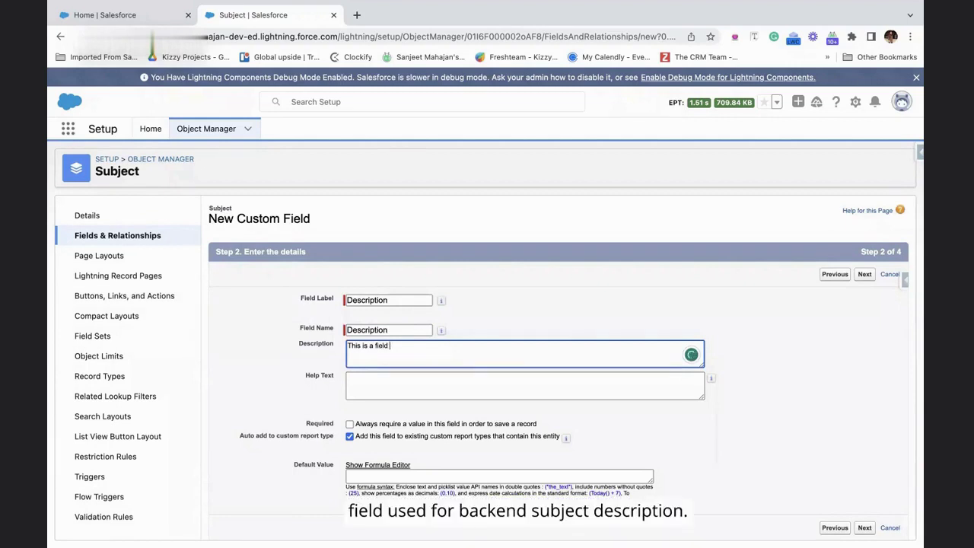
pyautogui.write('used for tracking subject descriptiopn')
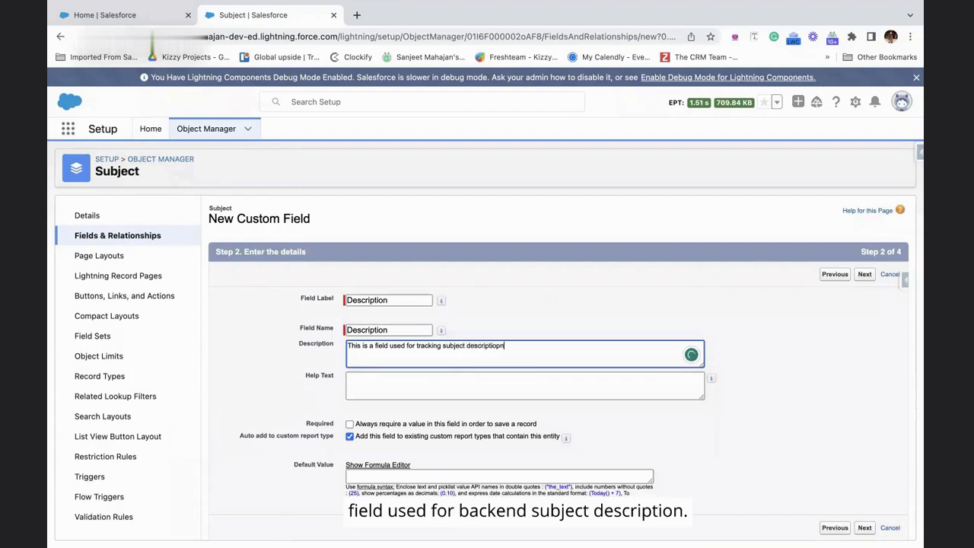
pyautogui.press('BackSpace')
pyautogui.press('BackSpace')
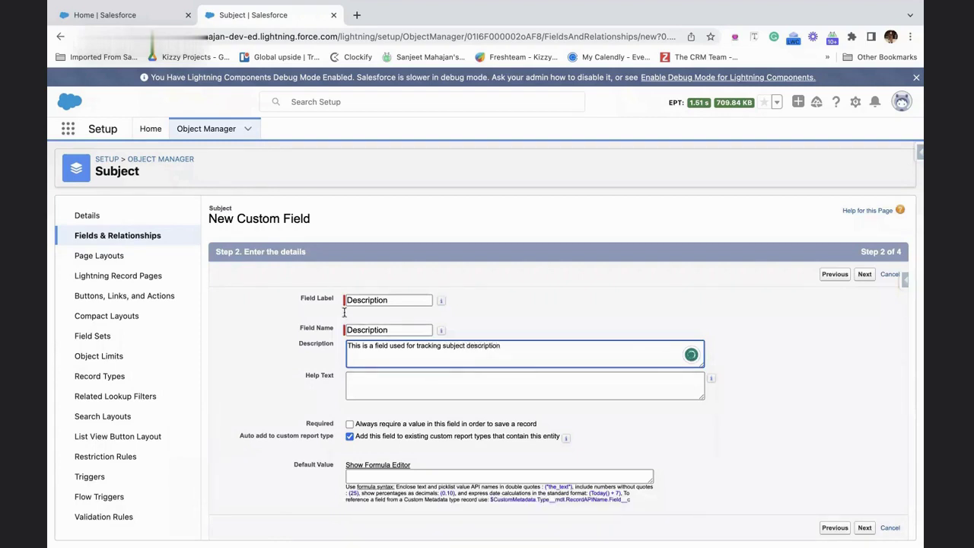
# Copy the field's description text into its help text and end both texts with a period.
pyautogui.doubleClick(490, 362)
pyautogui.hotkey('ctrl', 'a')
pyautogui.hotkey('ctrl', 'c')
pyautogui.click(455, 387)
pyautogui.hotkey('ctrl', 'v')
pyautogui.click(478, 343)
pyautogui.click(503, 376)
pyautogui.write('.')
pyautogui.click(515, 348)
pyautogui.write('.')
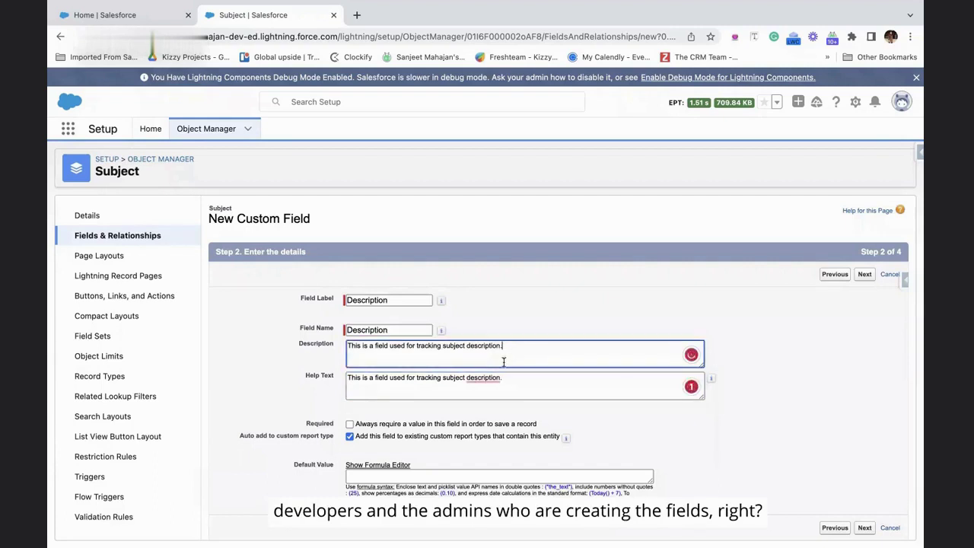
pyautogui.click(484, 378)
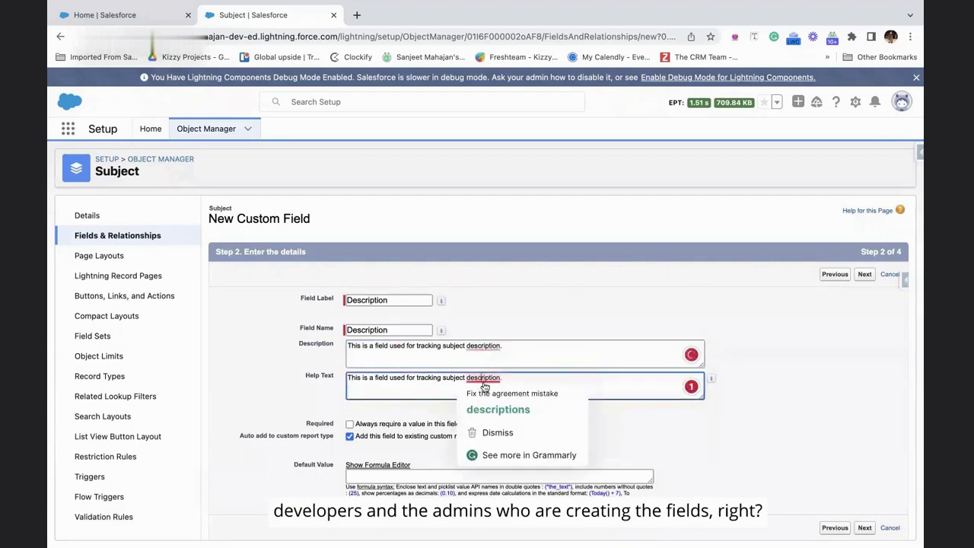
# Make the new Description field always require a value when a record is saved.
pyautogui.click(591, 358)
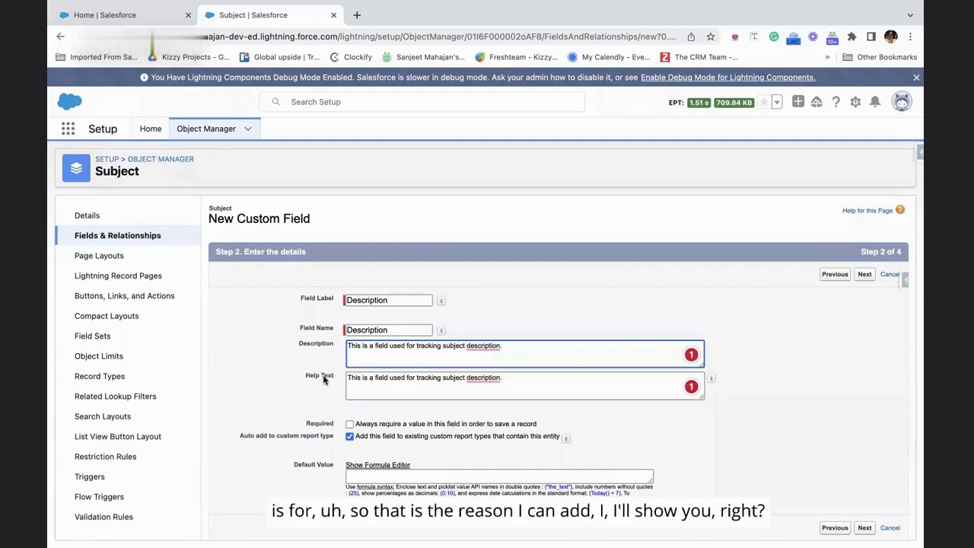
pyautogui.moveTo(486, 378)
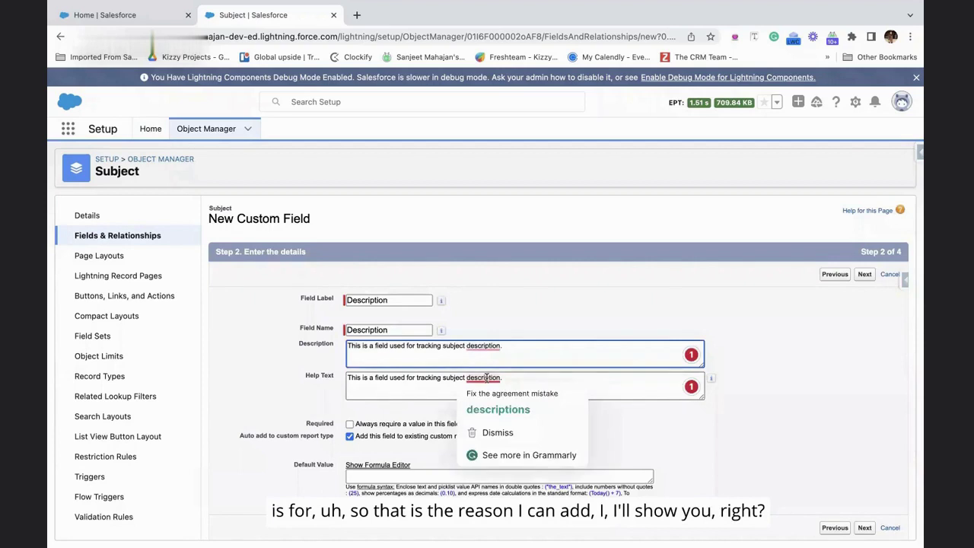
pyautogui.click(302, 407)
pyautogui.scroll(-1, 302, 407)
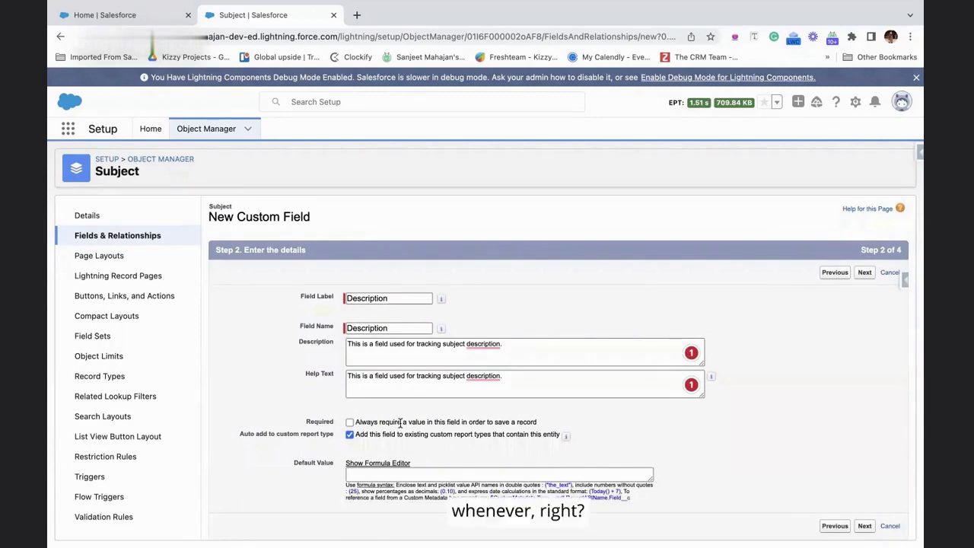
pyautogui.click(350, 421)
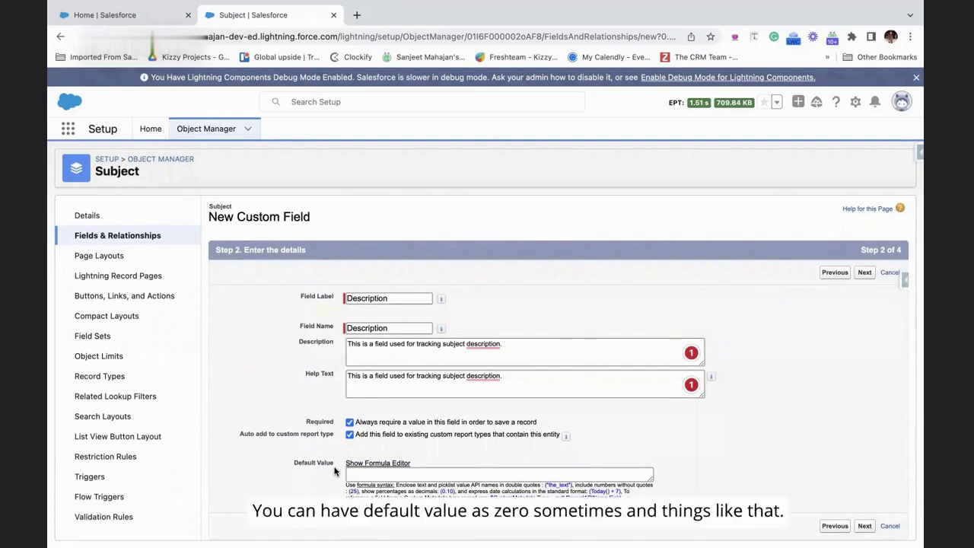
# Show the formula editor for the field's default value and look over its empty formula area.
pyautogui.click(375, 463)
pyautogui.scroll(-3, 381, 465)
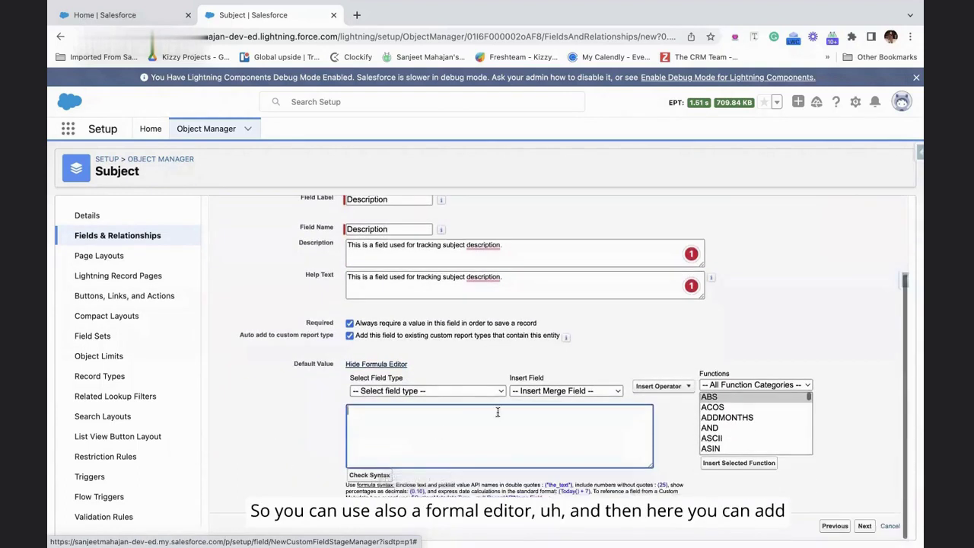
pyautogui.click(414, 433)
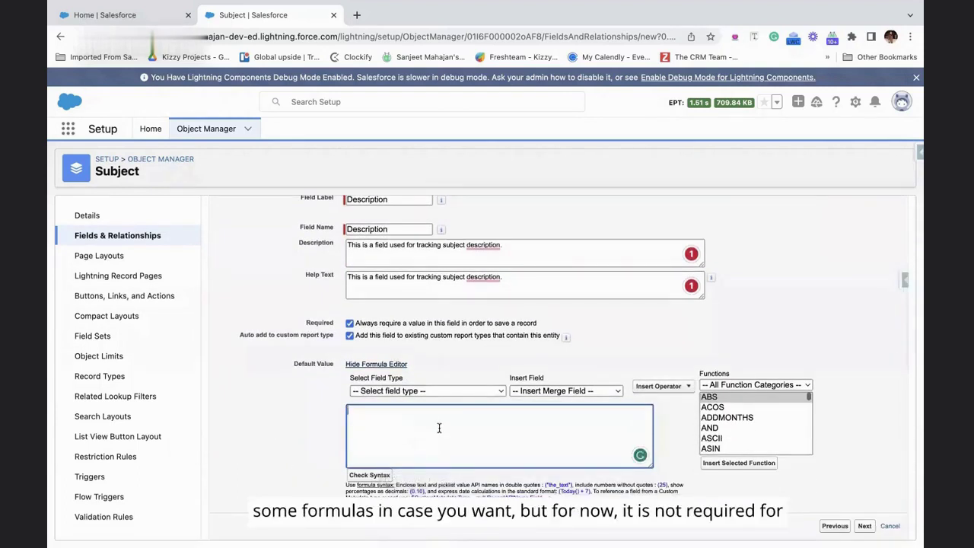
# Accept the field-level security and Subject Layout assignment as offered, and save the Description field.
pyautogui.click(862, 527)
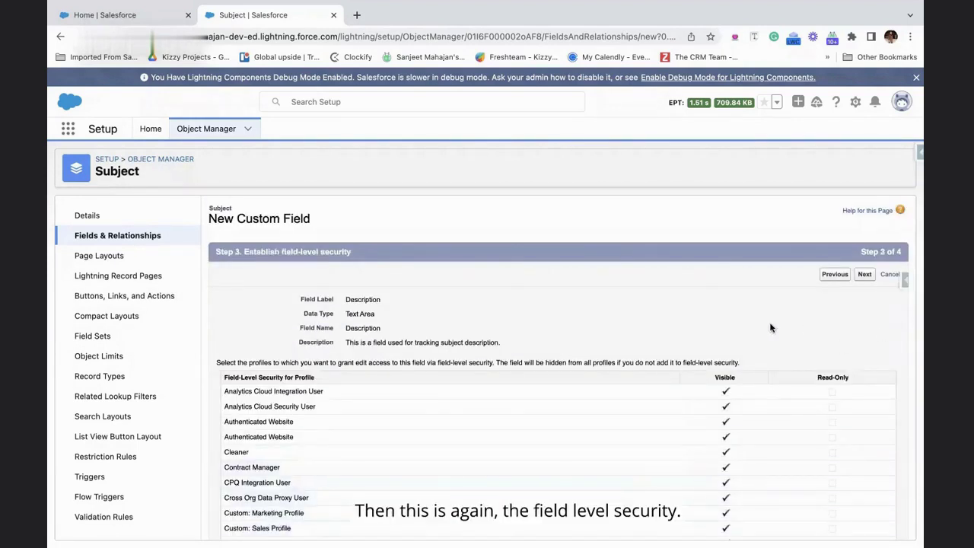
pyautogui.click(863, 277)
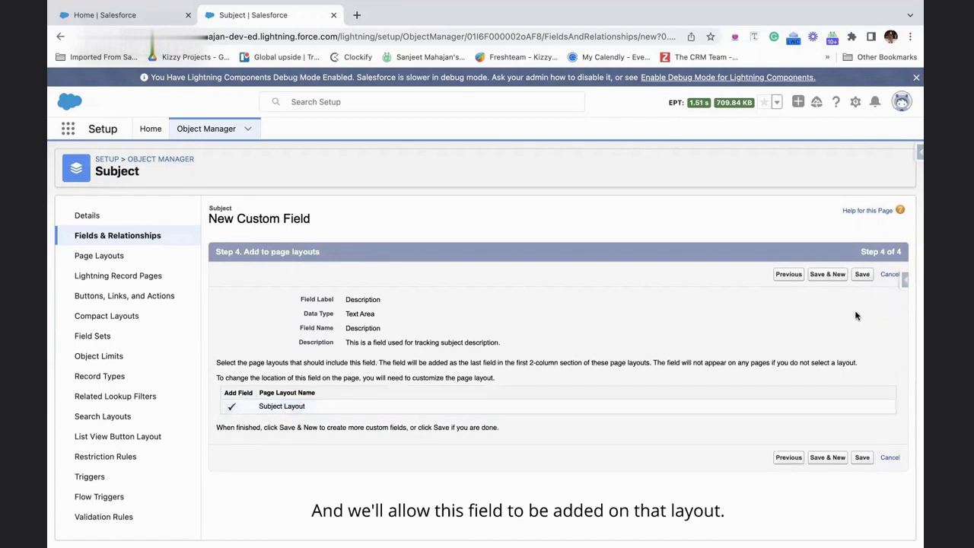
pyautogui.click(862, 277)
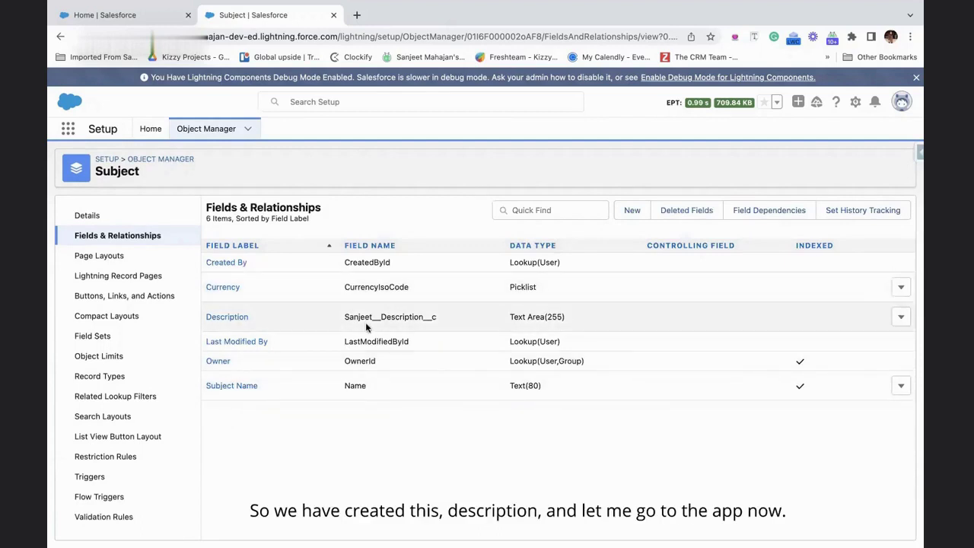
# Search the App Launcher for "subjec" and reload the page to refresh the available items.
pyautogui.click(69, 129)
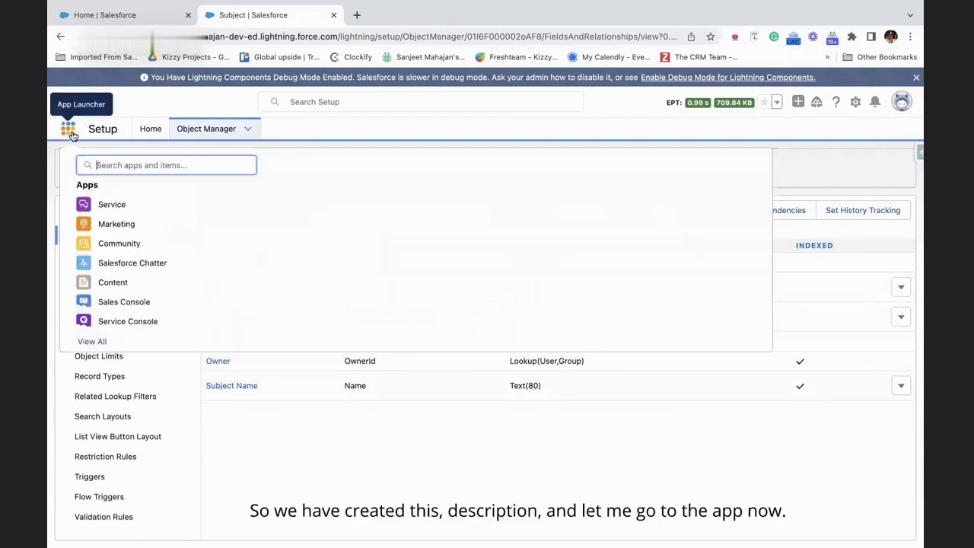
pyautogui.write('subjec')
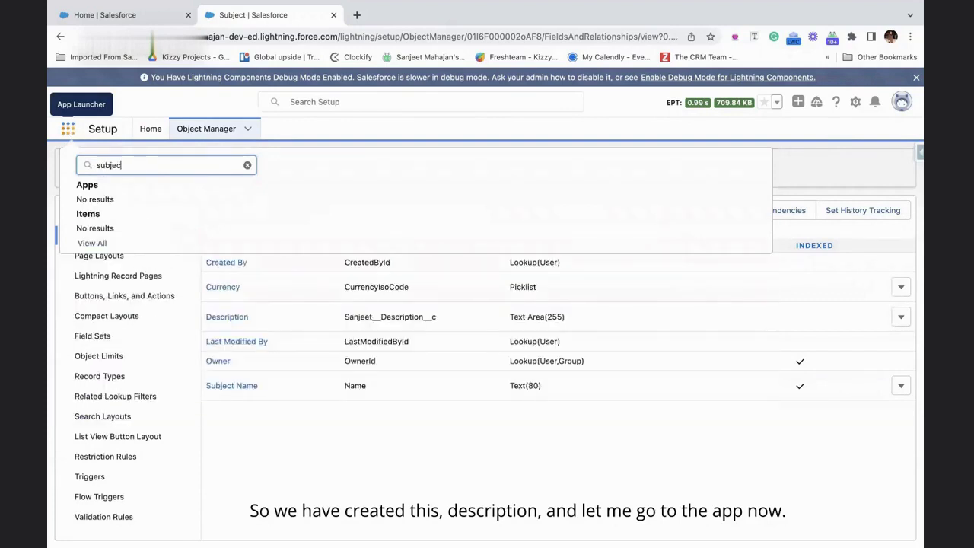
pyautogui.press('super+r')
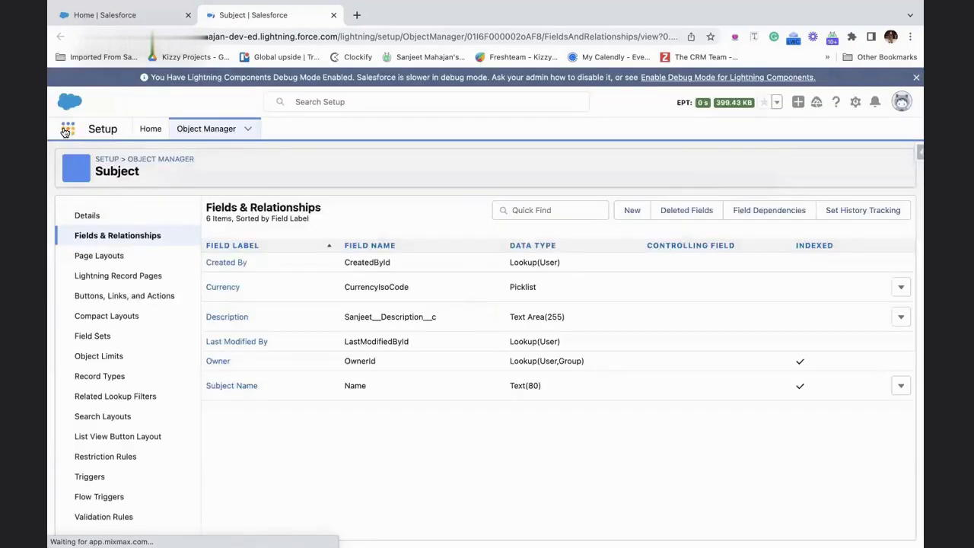
# Find and open Subjects through the App Launcher, and switch its list view to All.
pyautogui.click(66, 129)
pyautogui.write('subj')
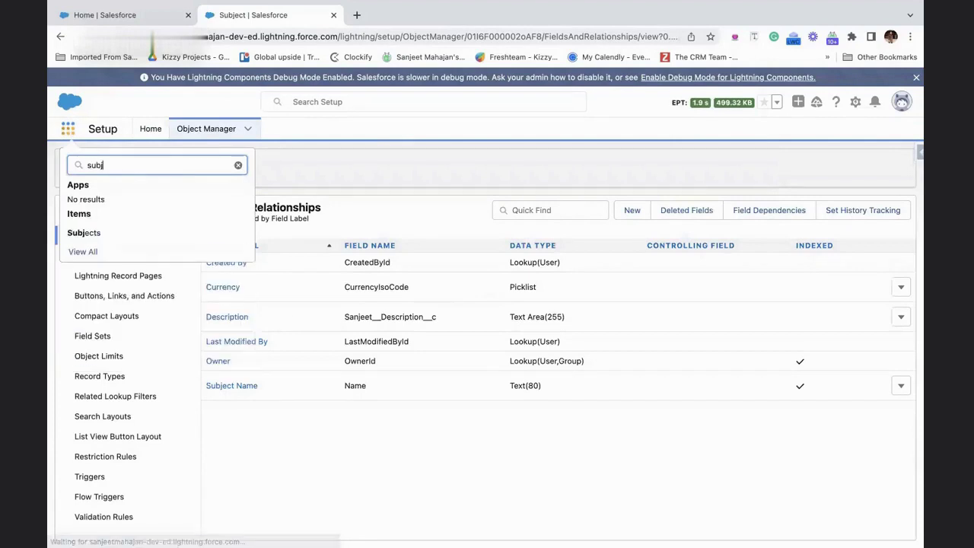
pyautogui.click(86, 233)
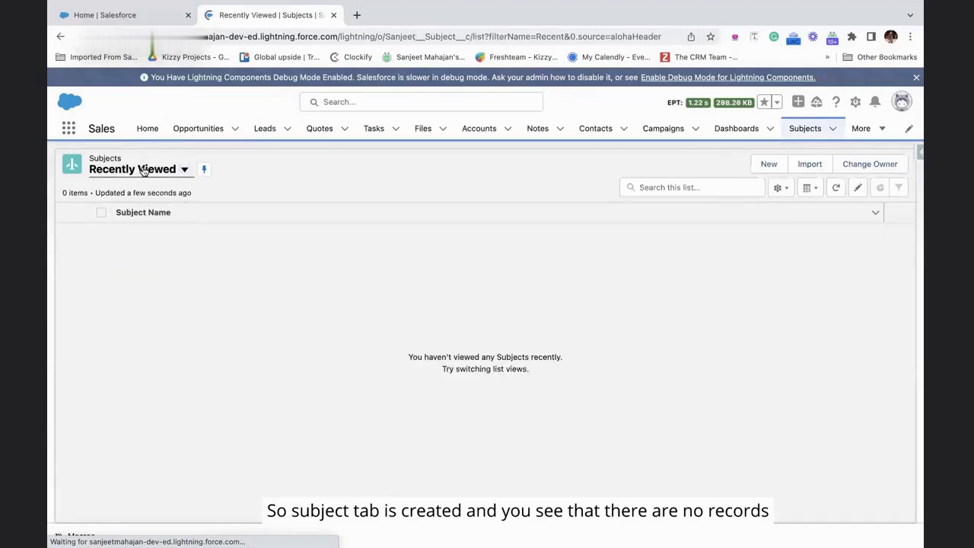
pyautogui.click(143, 169)
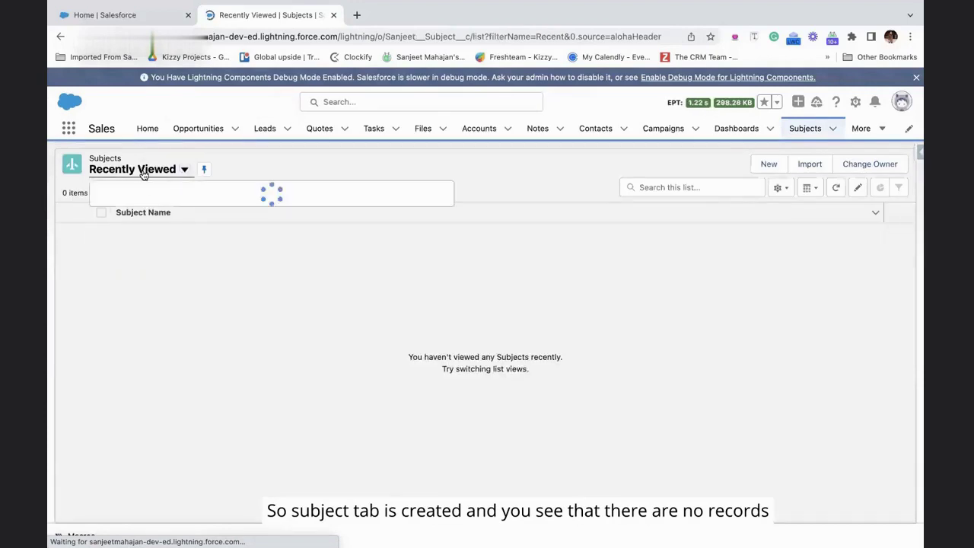
pyautogui.click(146, 210)
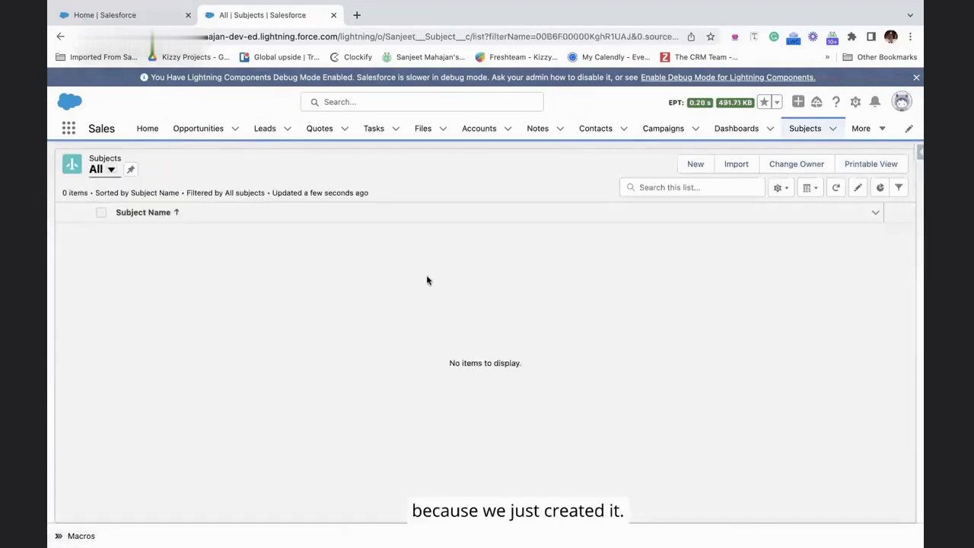
# Start a new Subject record and set its subject name to Maths.
pyautogui.click(695, 164)
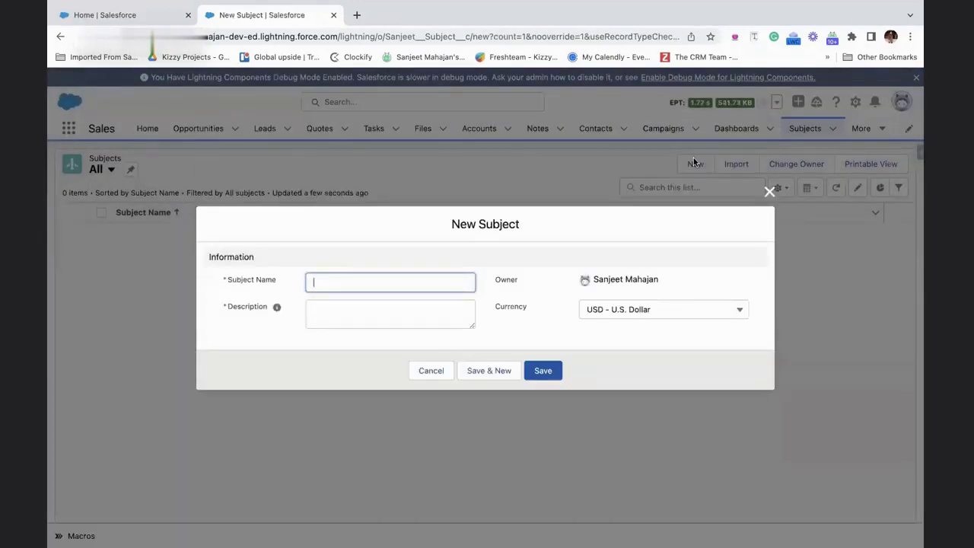
pyautogui.click(769, 191)
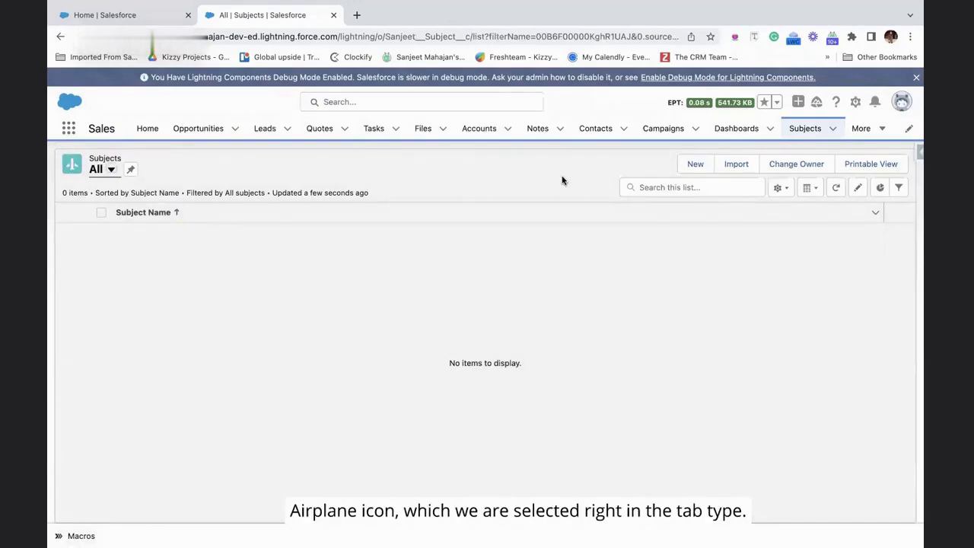
pyautogui.click(692, 163)
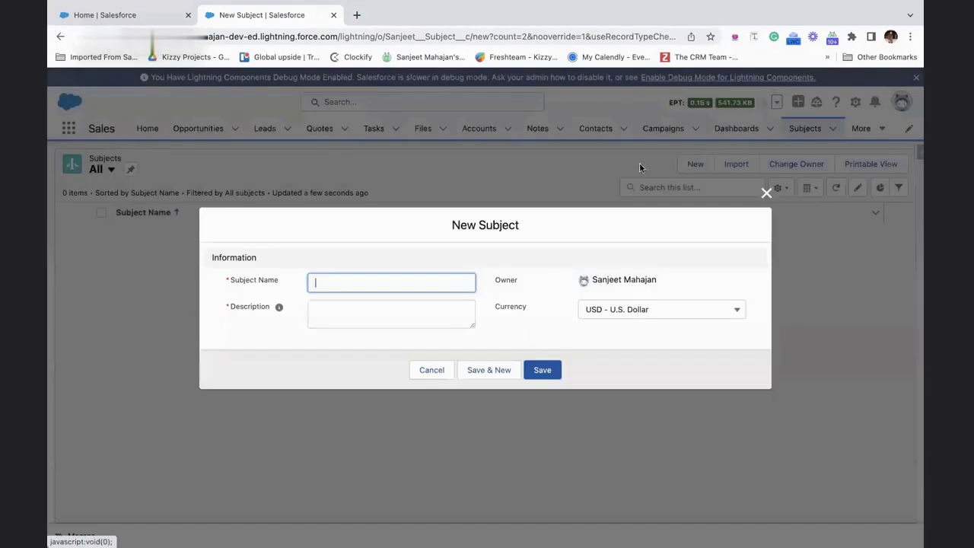
pyautogui.click(342, 285)
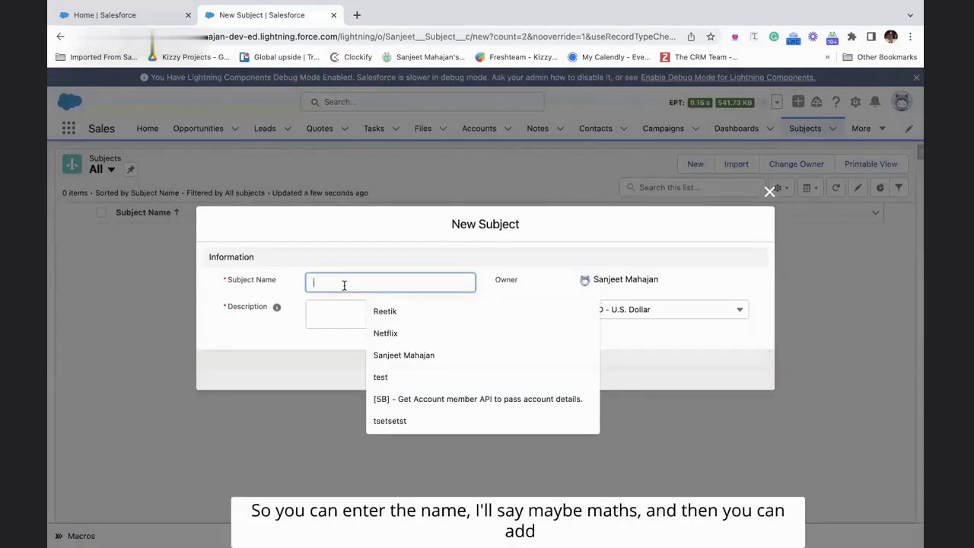
pyautogui.write('Maths')
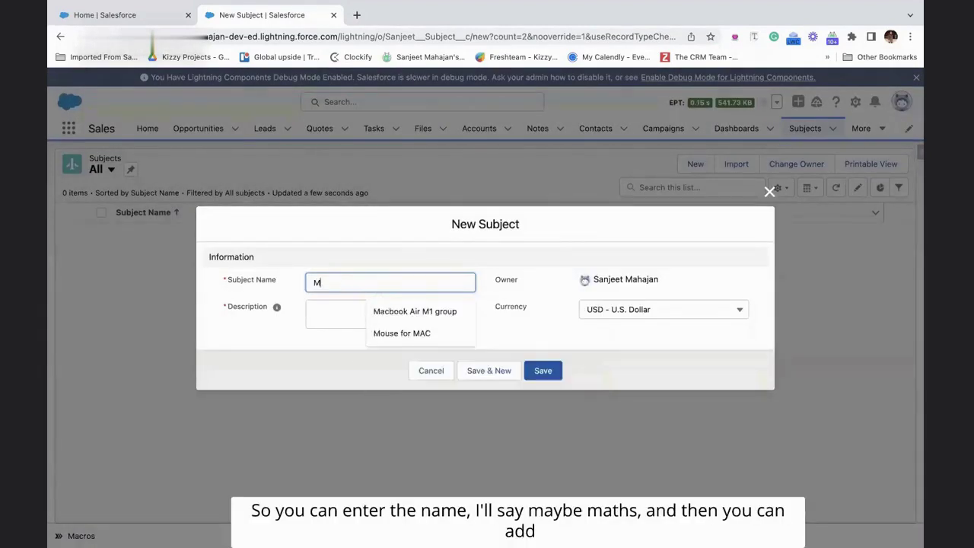
# Enter "This is test desciption" as the Maths record's description and save the record.
pyautogui.click(359, 313)
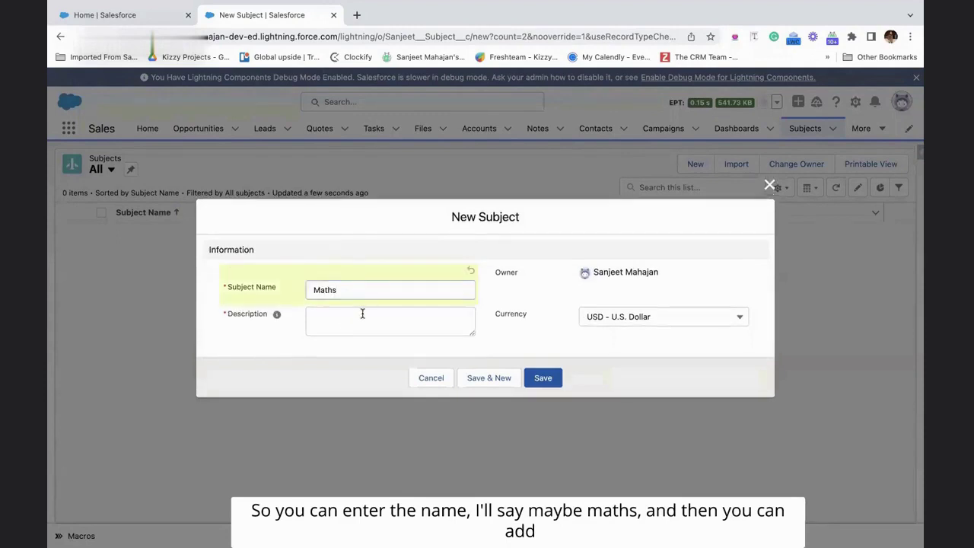
pyautogui.write('rhis')
pyautogui.press('BackSpace')
pyautogui.press('BackSpace')
pyautogui.press('BackSpace')
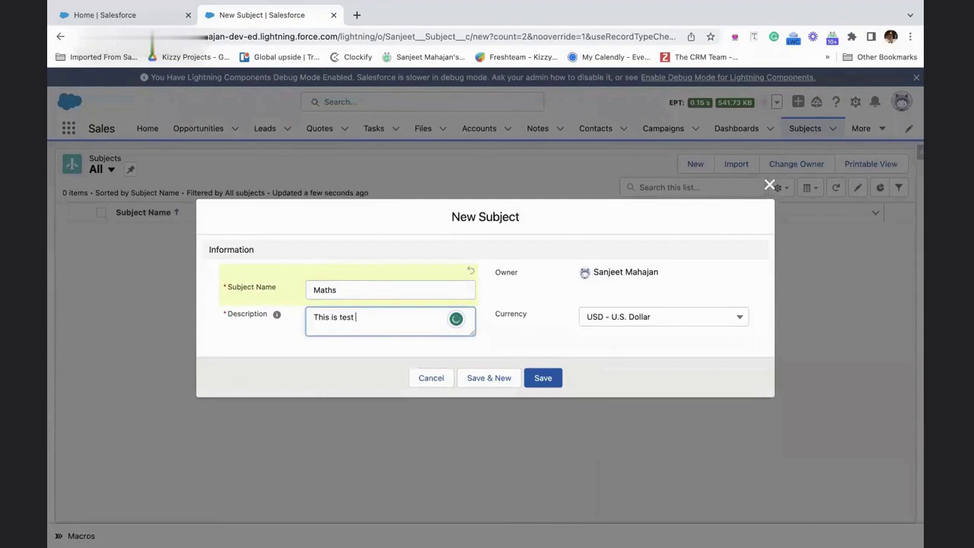
pyautogui.write('rito')
pyautogui.click(486, 308)
pyautogui.click(547, 386)
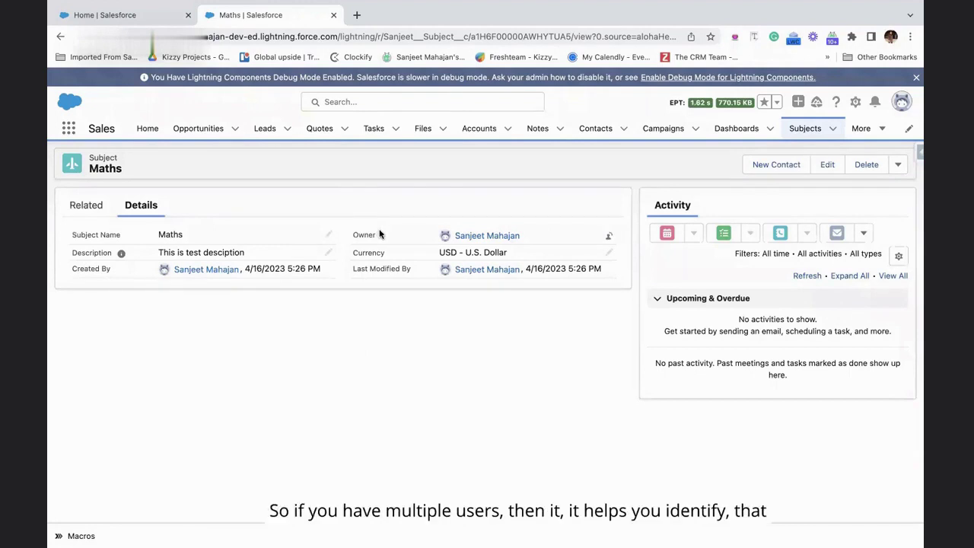
pyautogui.moveTo(606, 6)
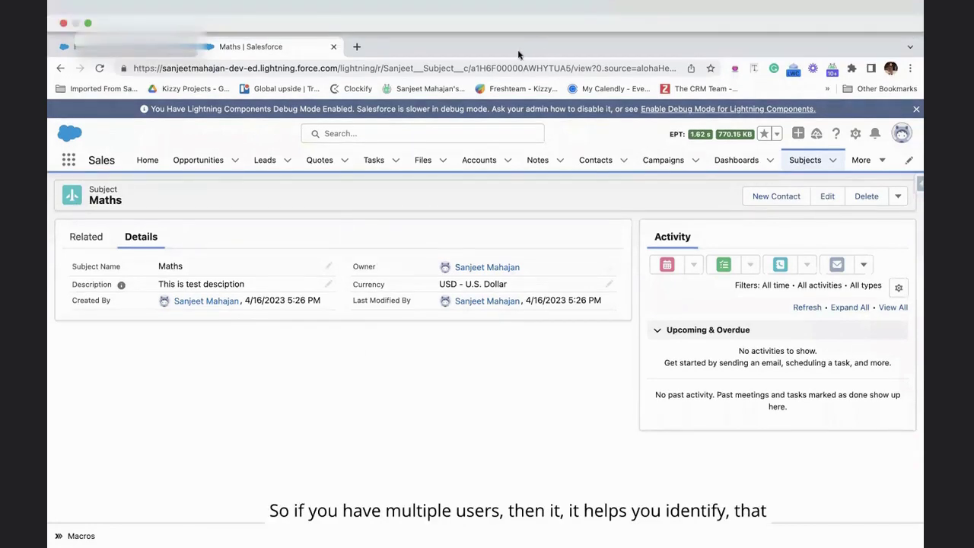